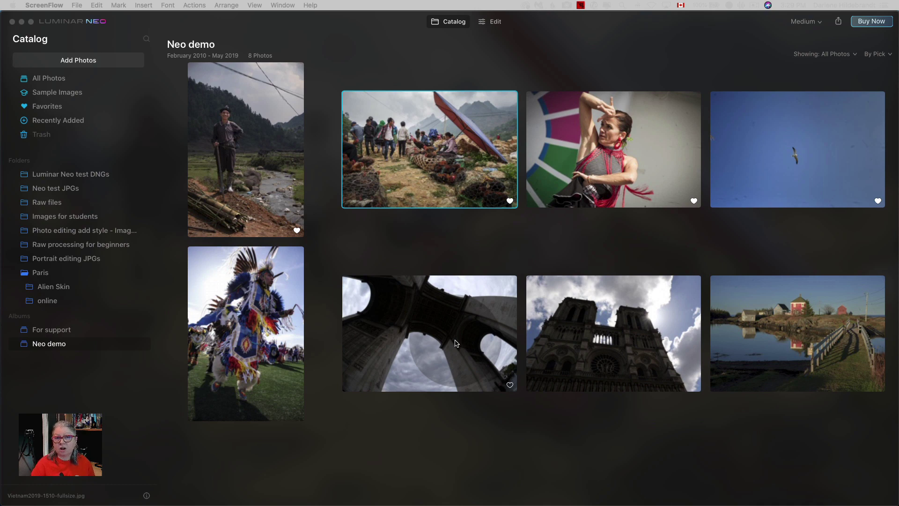
Select the seagull sky photo in the demo album and open it in the Edit workspace
click(753, 174)
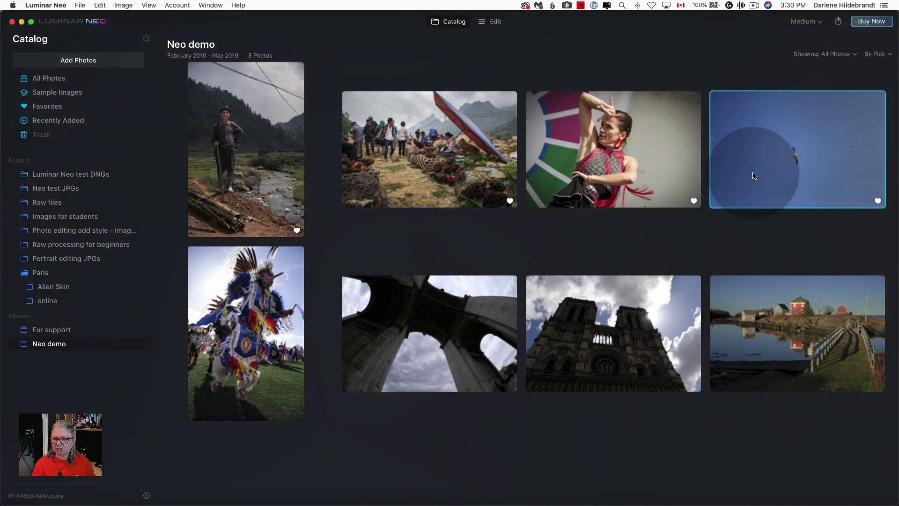
double_click(752, 174)
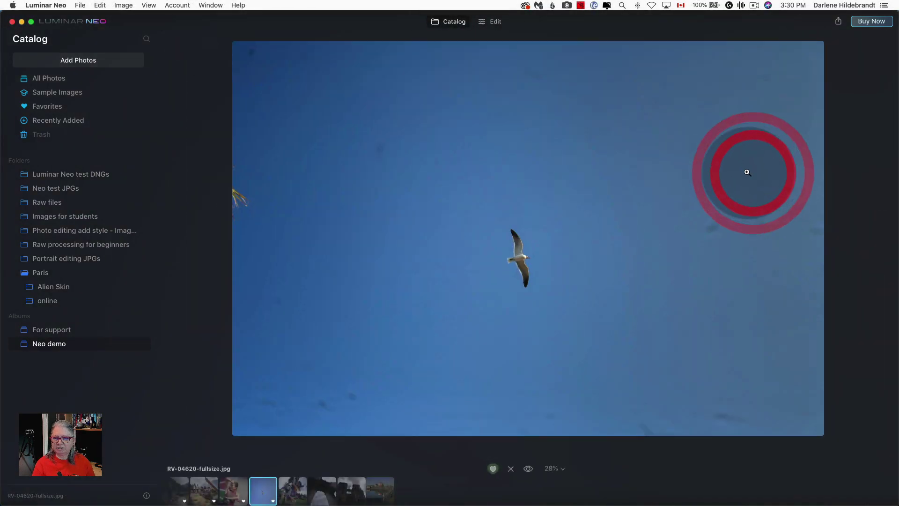
click(496, 22)
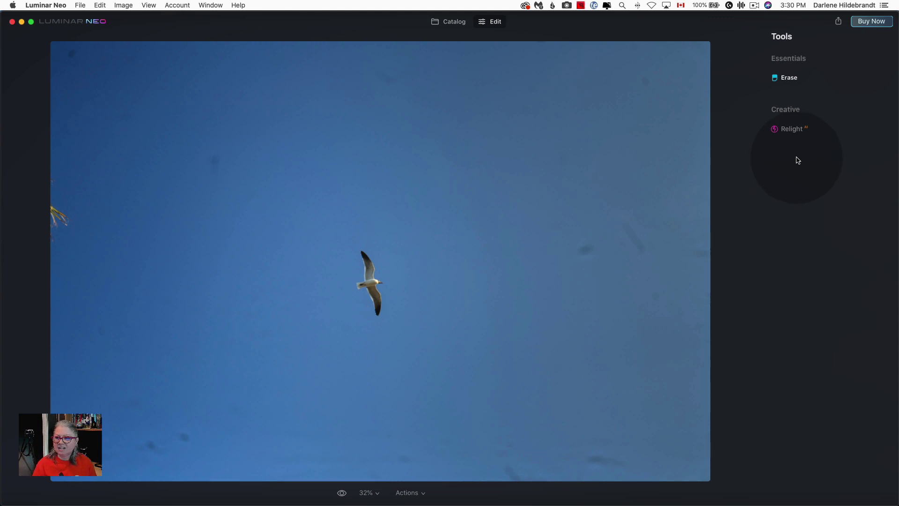
Run Remove Dust Spots on the seagull photo and set the Erase brush radius to 28
click(791, 78)
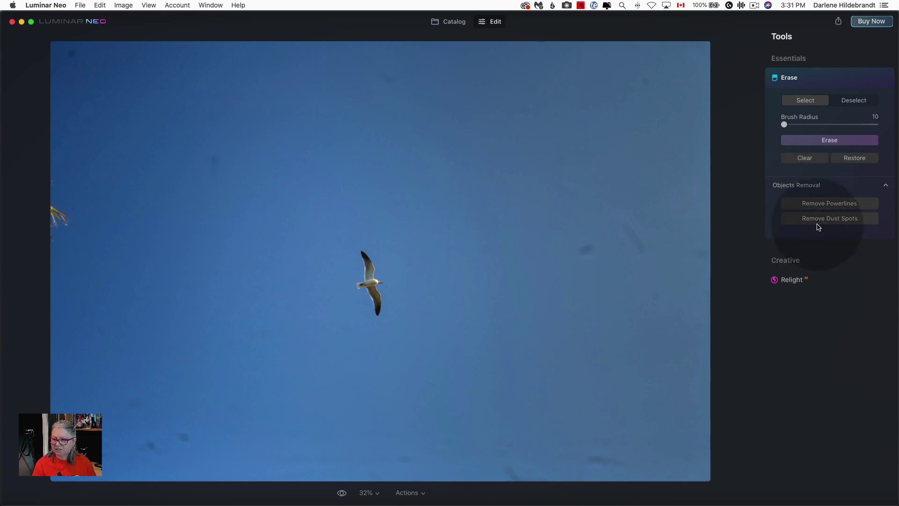
click(830, 222)
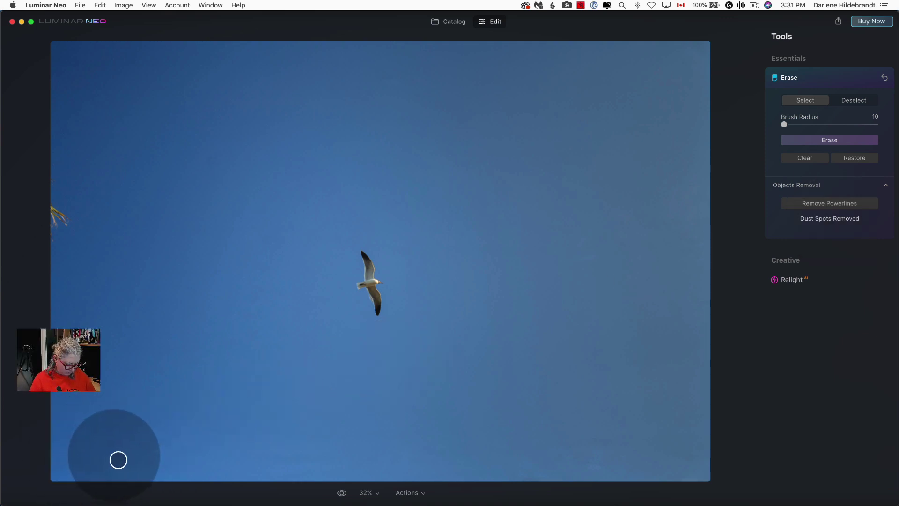
key(bracketright)
key(bracketright)
key(bracketright)
key(bracketright)
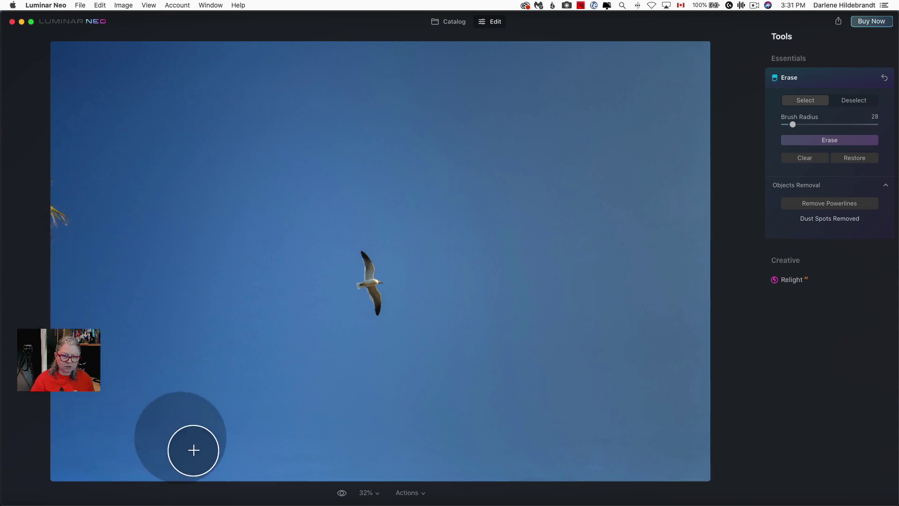
Erase the dust spots in the lower-left sky and right of the seagull
drag(194, 450, 141, 455)
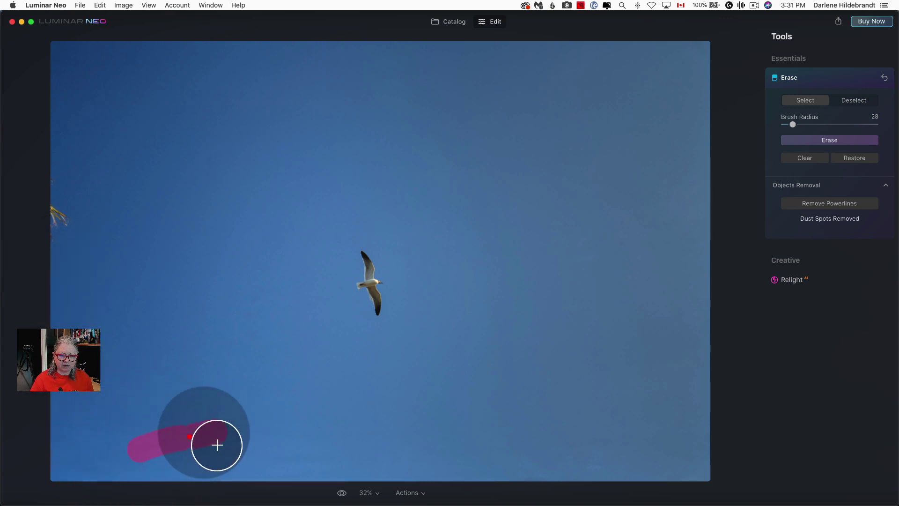
click(796, 140)
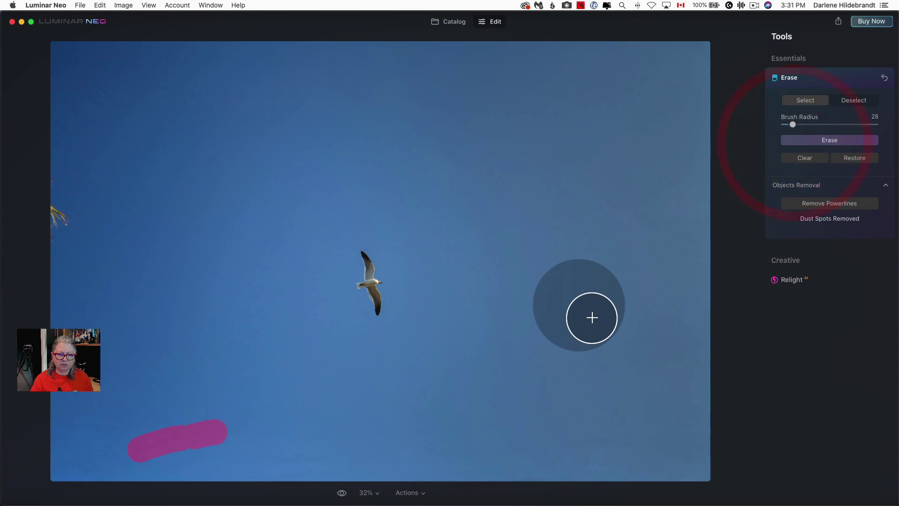
drag(122, 452, 97, 456)
click(796, 140)
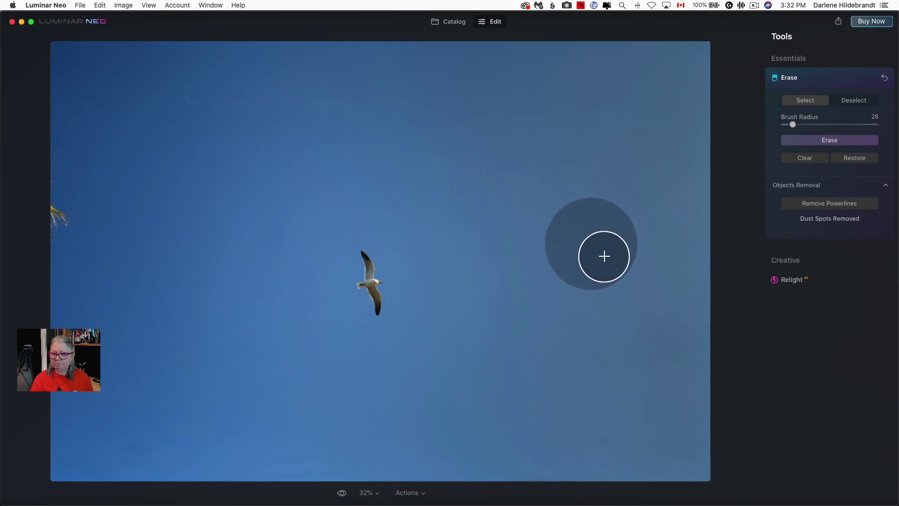
drag(603, 256, 636, 256)
drag(684, 241, 699, 263)
click(793, 141)
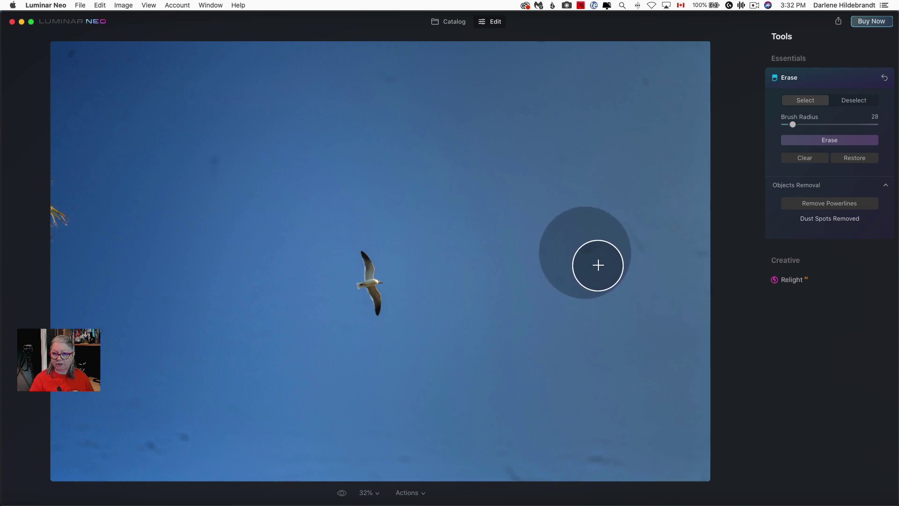
Compare against the original, then restore the original under the remaining spot right of the seagull
key(backslash)
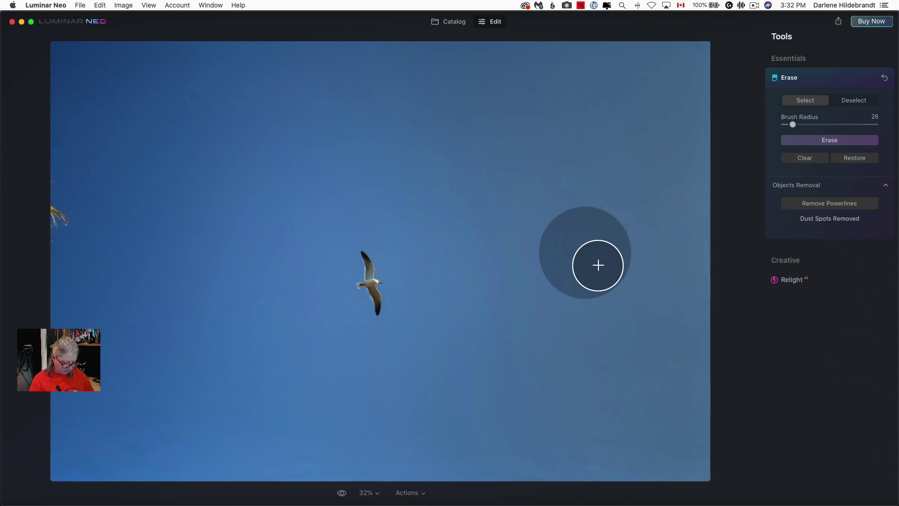
key(backslash)
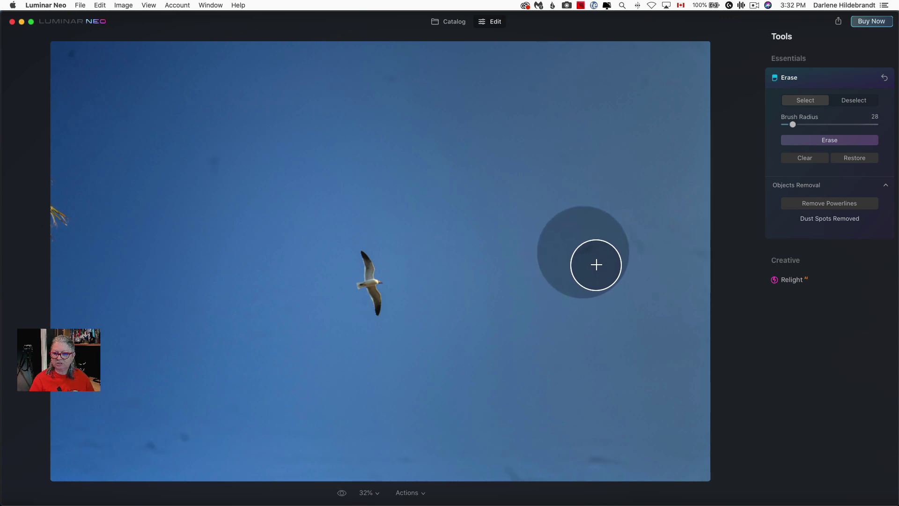
click(617, 256)
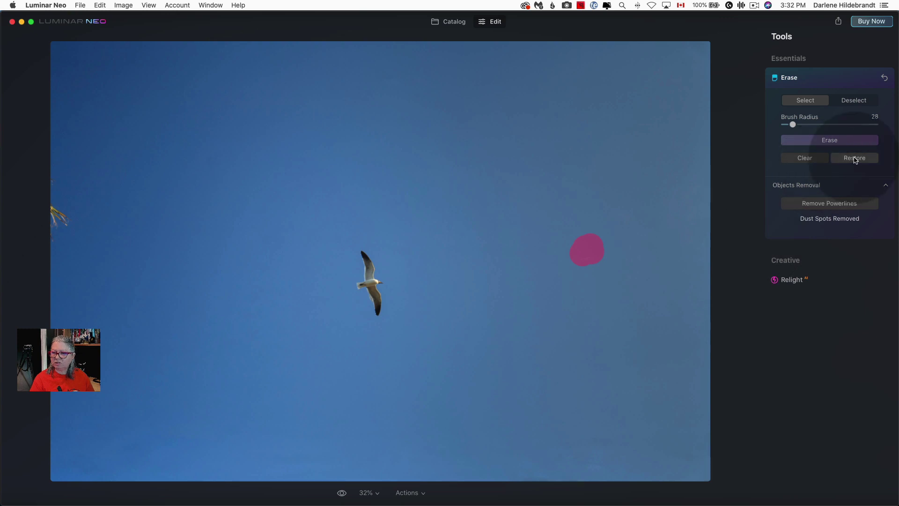
click(854, 157)
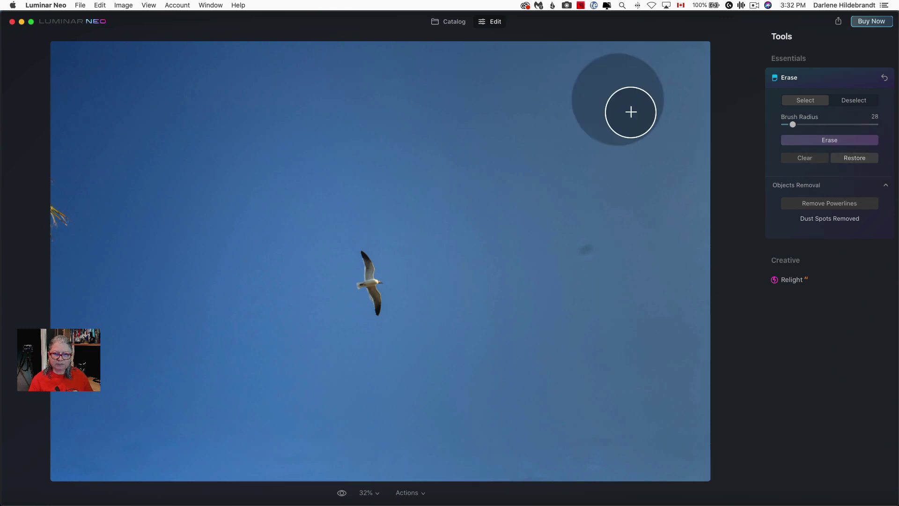
Open the flamenco dancer photo from the Catalog in Edit and run Remove Dust Spots
click(454, 24)
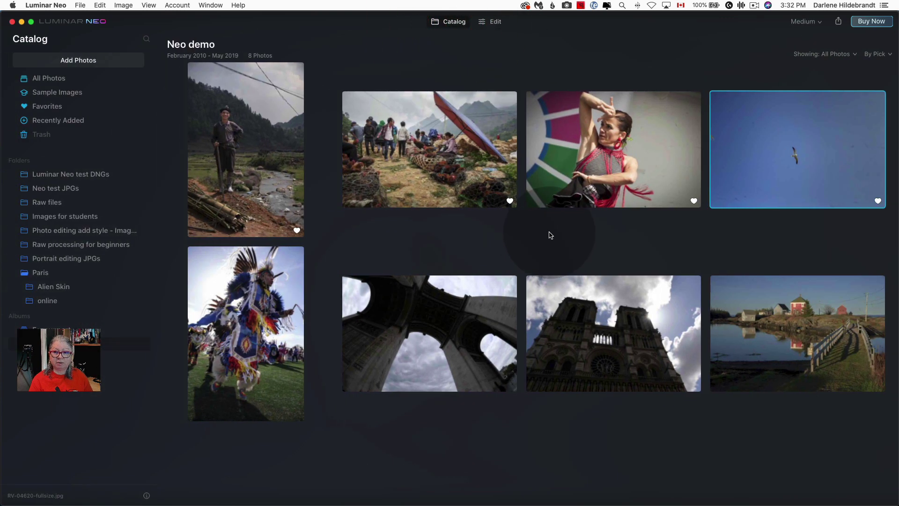
click(546, 147)
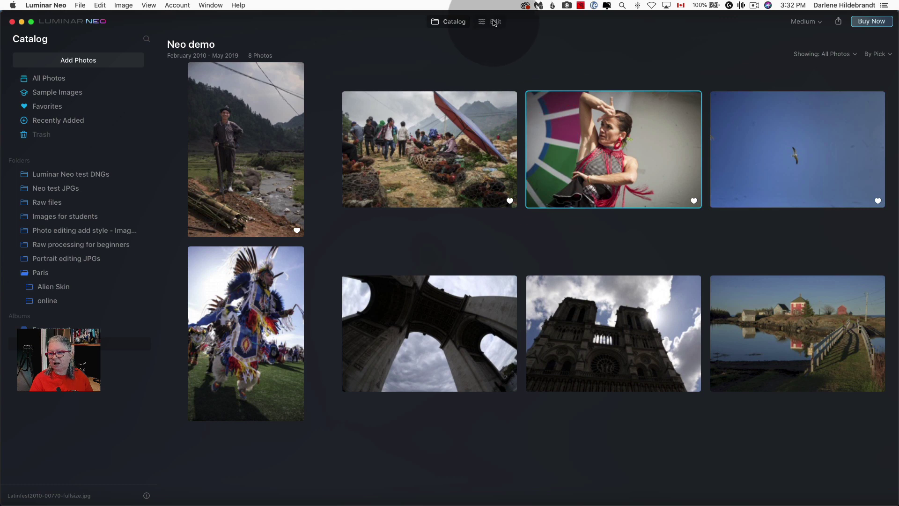
click(494, 22)
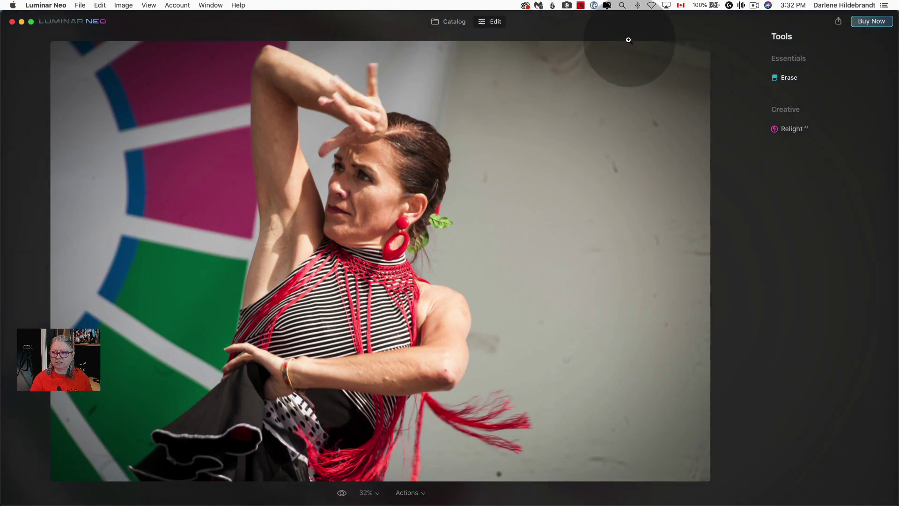
click(792, 79)
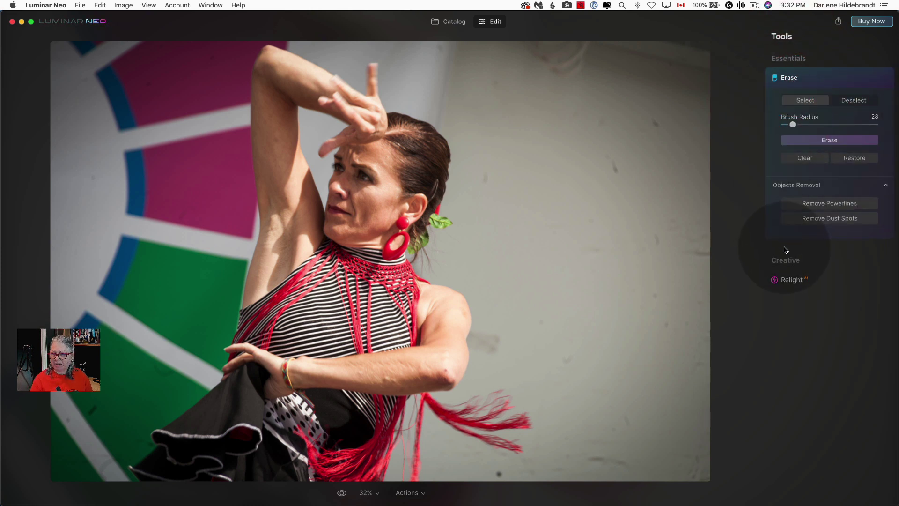
click(830, 219)
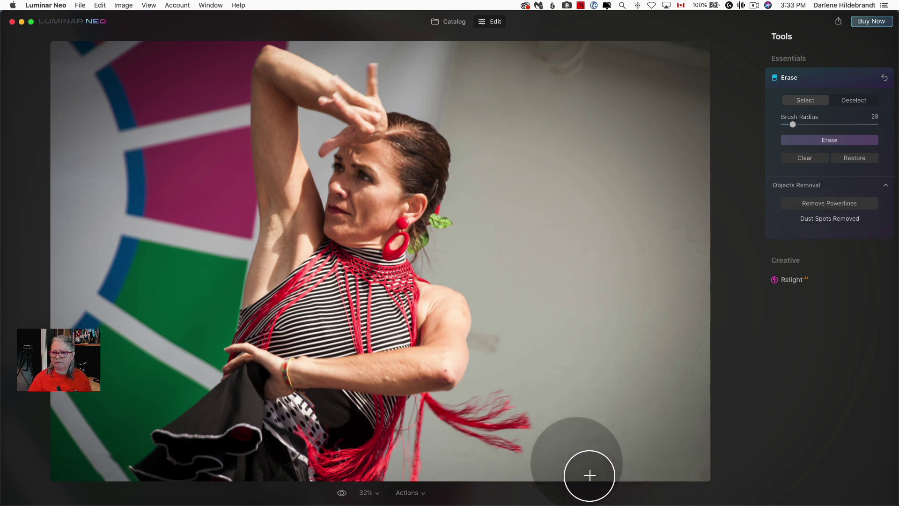
Erase the wall spot right of the dancer and the blemish near the photo's bottom
mouse_move(672, 237)
mouse_down()
mouse_move(696, 240)
mouse_move(684, 258)
mouse_up()
click(798, 141)
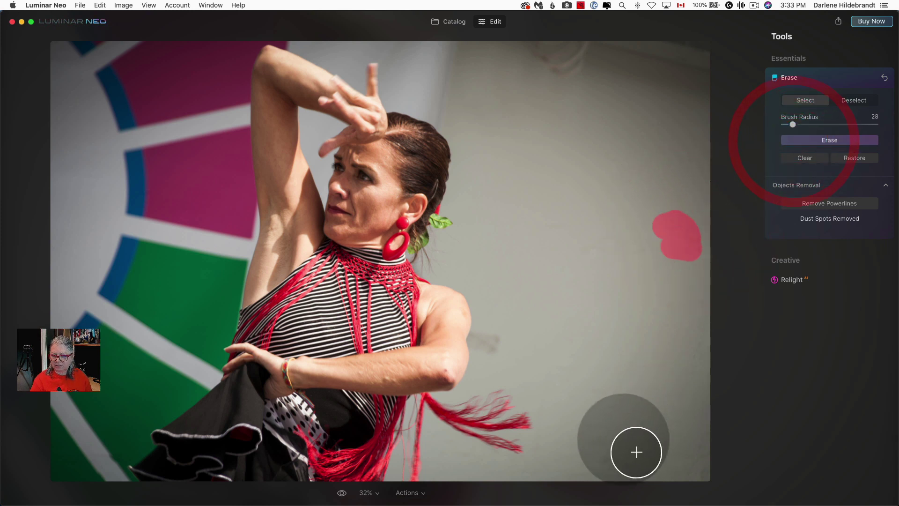
drag(599, 470, 632, 469)
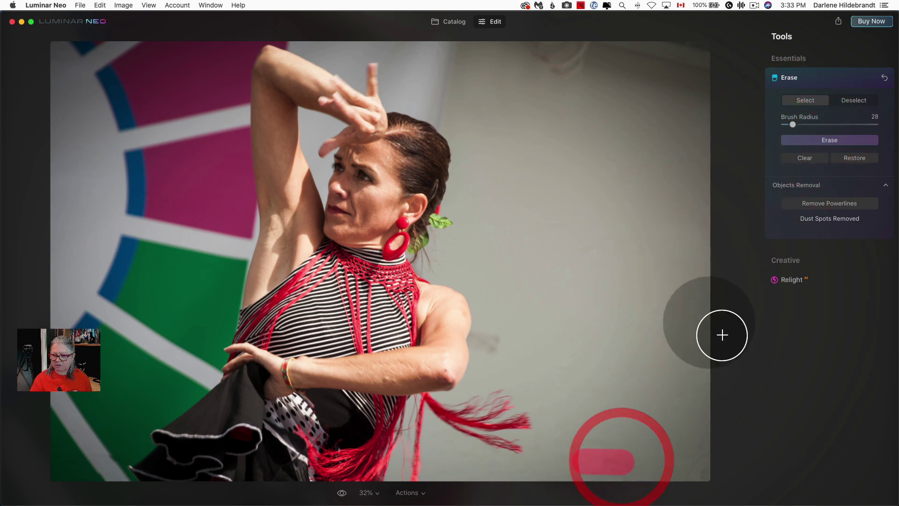
click(798, 140)
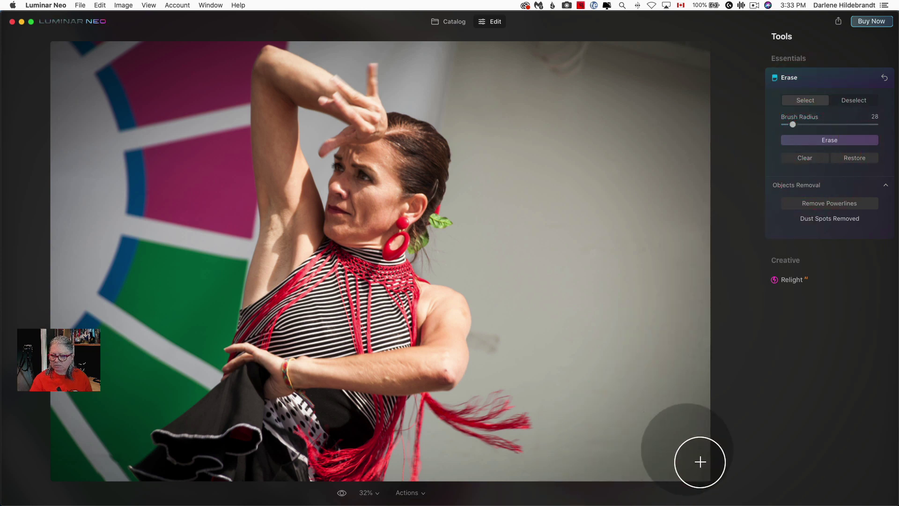
Erase the bottom-right corner area and the spot beside the dancer's elbow
drag(693, 438, 692, 454)
mouse_move(705, 488)
mouse_down()
mouse_move(716, 455)
mouse_move(701, 440)
mouse_up()
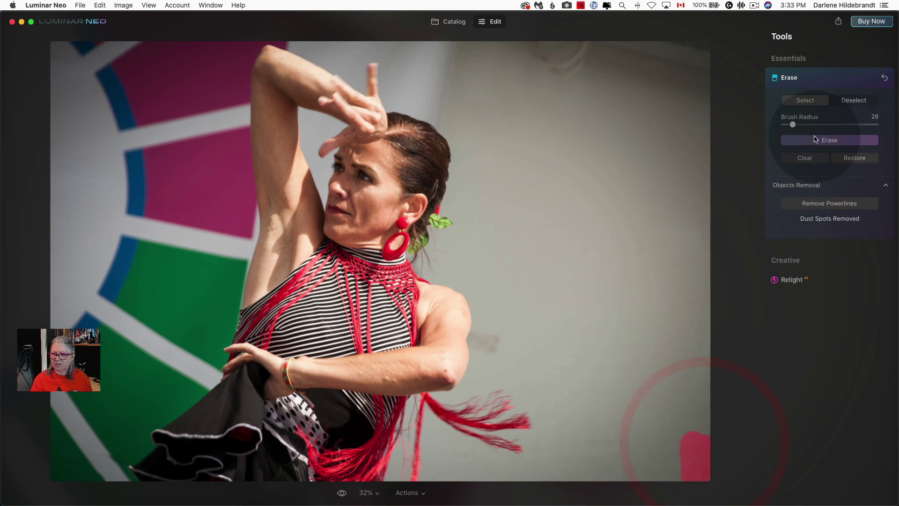
click(815, 141)
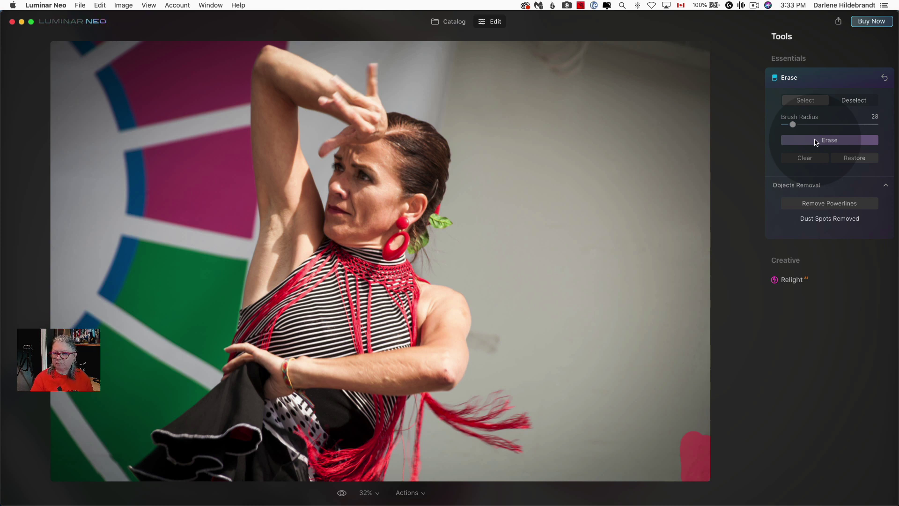
click(815, 141)
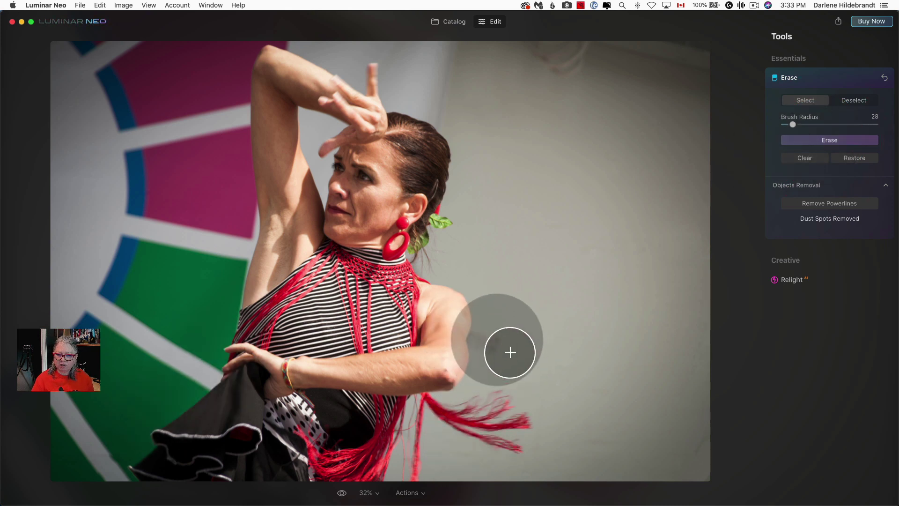
click(488, 346)
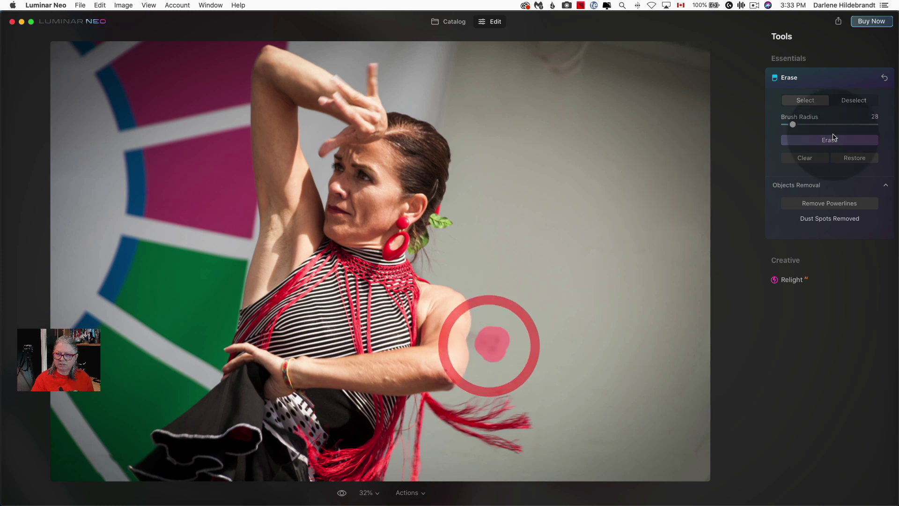
click(839, 140)
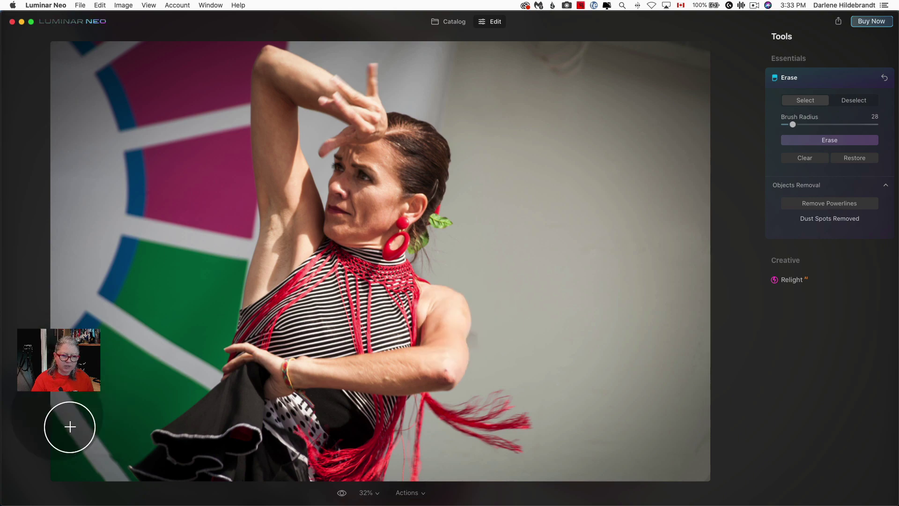
At 50% zoom, erase the spot in the lower-left corner of the dancer photo
key(super+1)
scroll(128, 440, down, 10)
scroll(129, 444, left, 6)
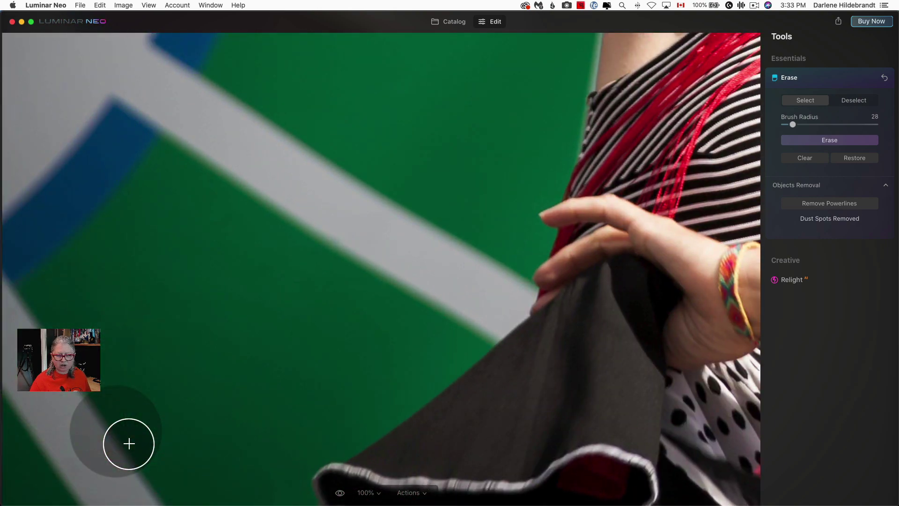
click(378, 493)
click(367, 431)
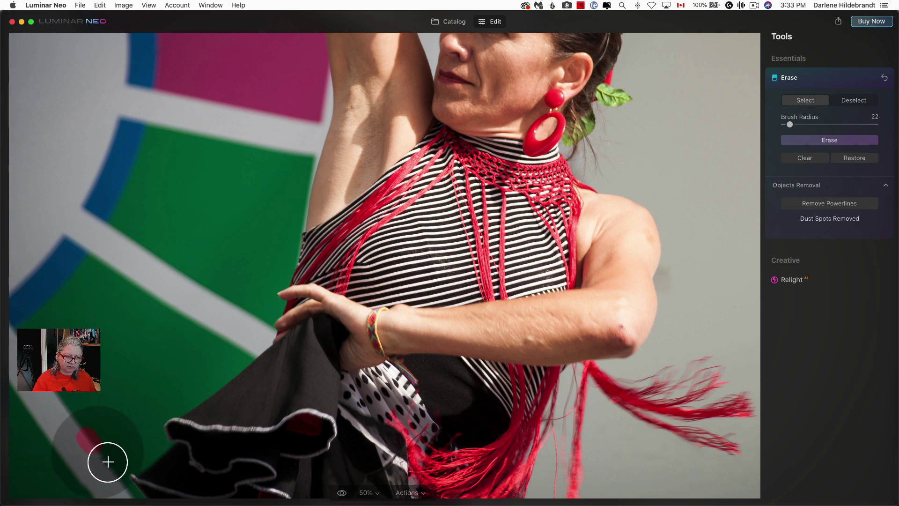
drag(108, 463, 118, 476)
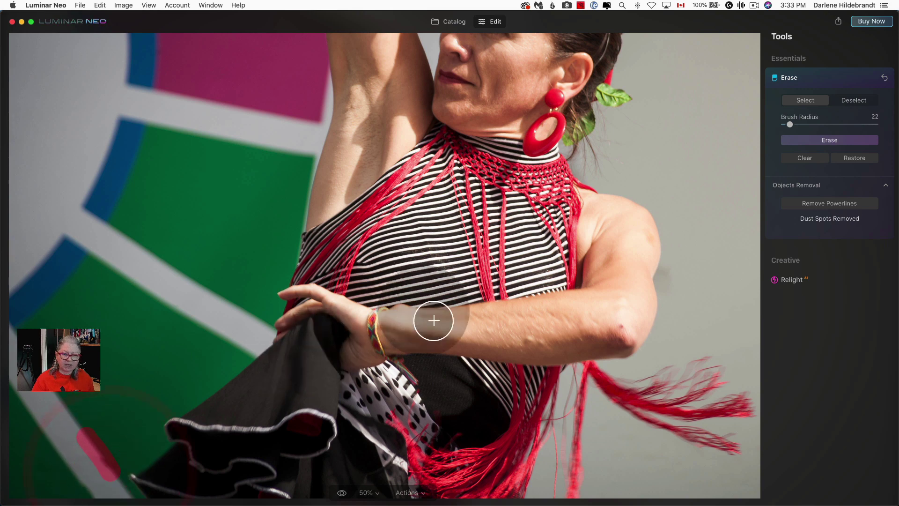
click(823, 140)
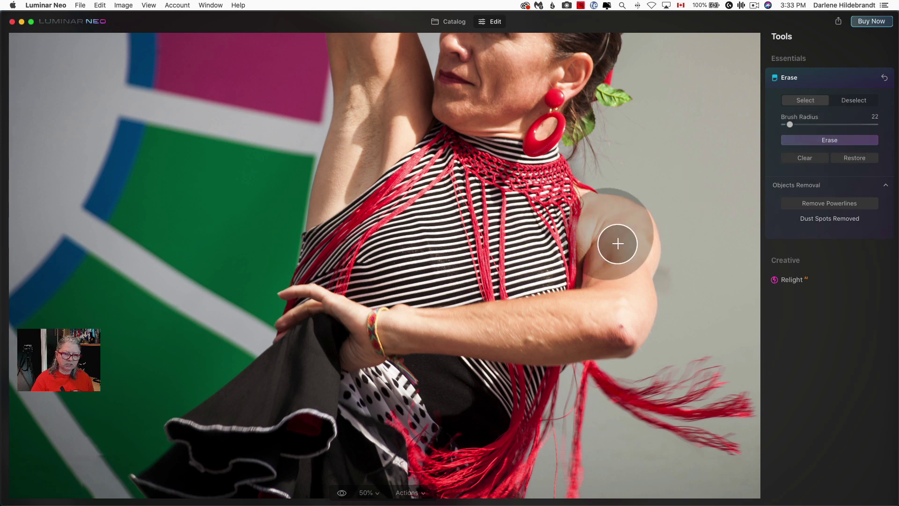
Fit the photo in view and erase two more lower-left spots beside the skirt
key(super+0)
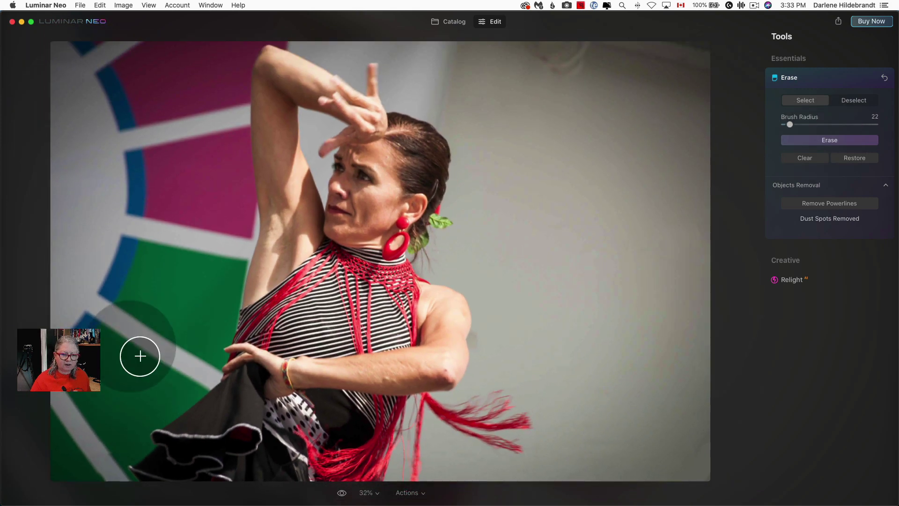
click(97, 476)
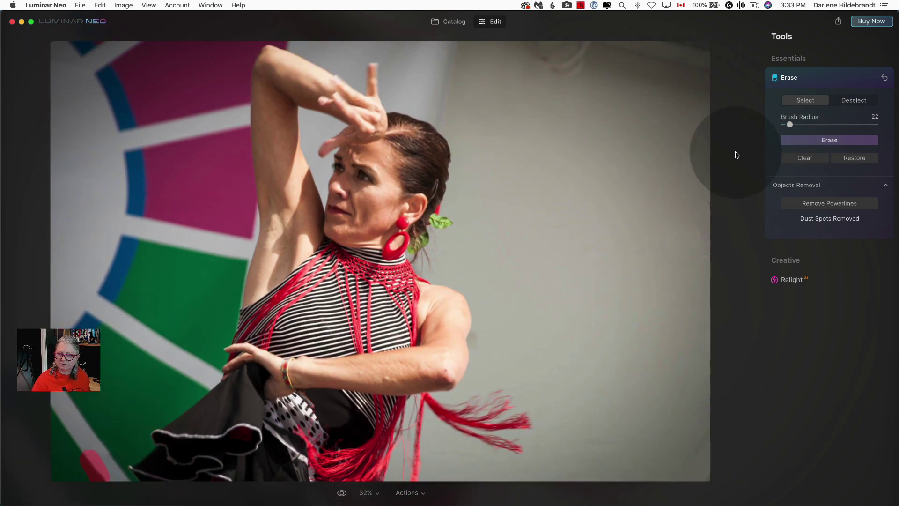
click(803, 140)
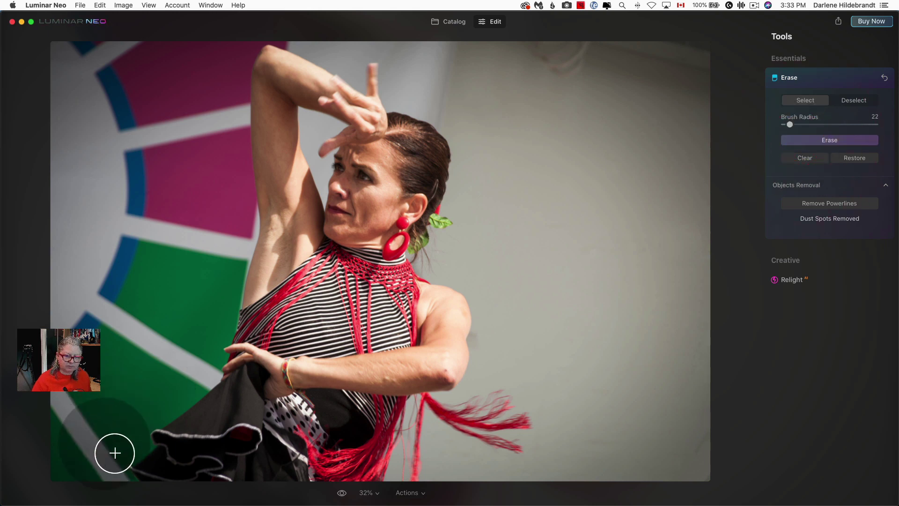
click(109, 448)
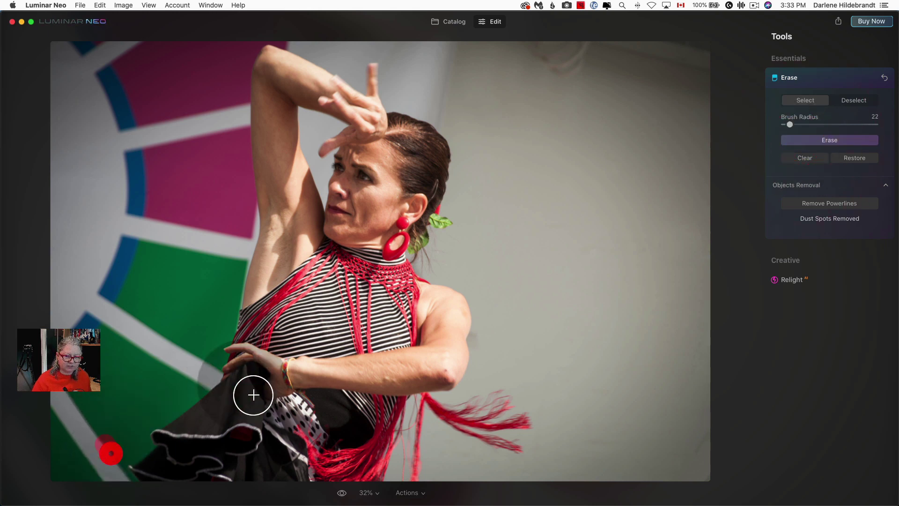
click(803, 140)
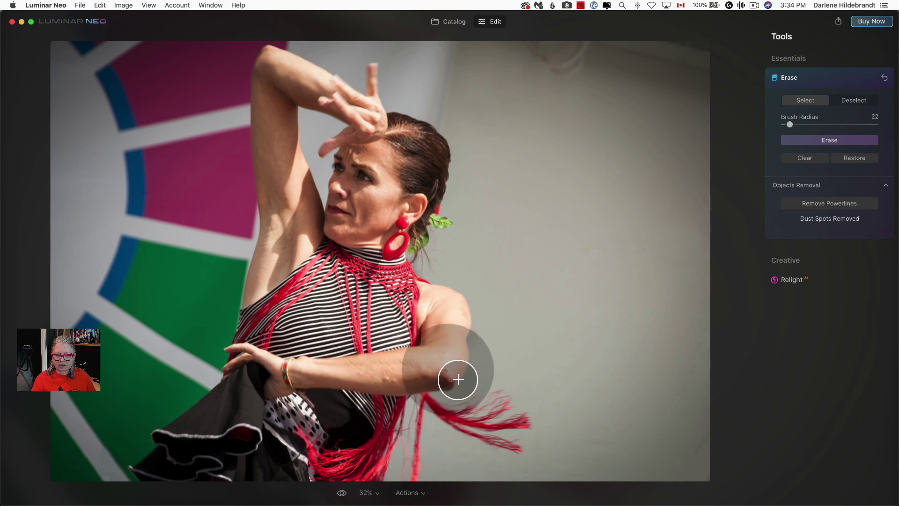
Return to the Catalog, open the hillside market photo and run Remove Powerlines
click(452, 24)
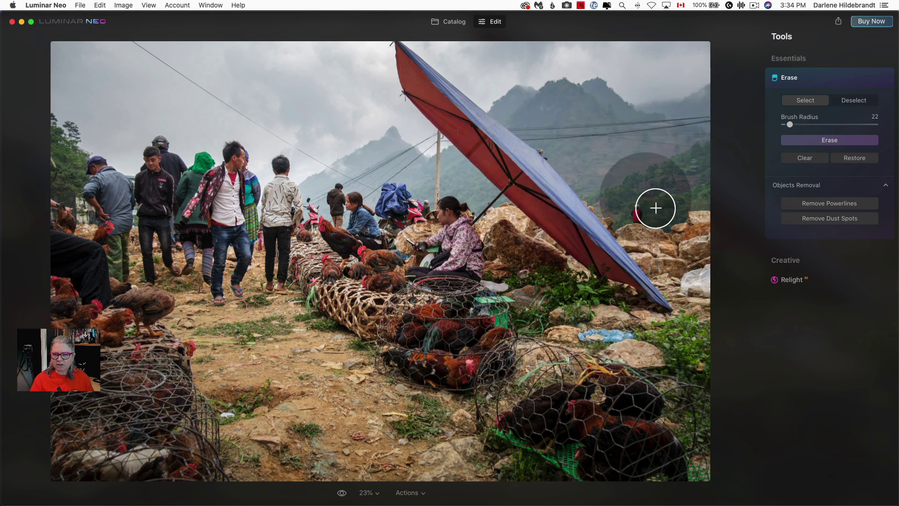
click(820, 204)
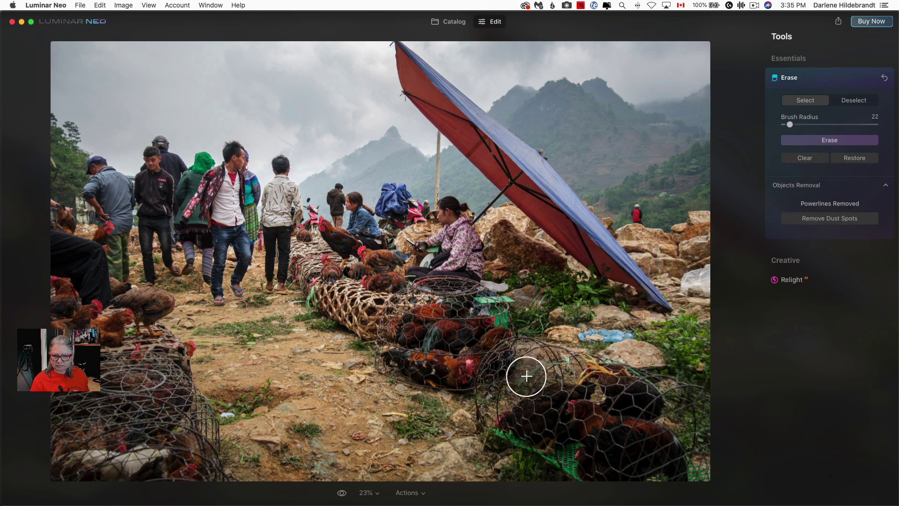
At 50% zoom, erase the leftover wire remnant in the market photo's sky
click(369, 493)
click(369, 435)
scroll(299, 304, up, 5)
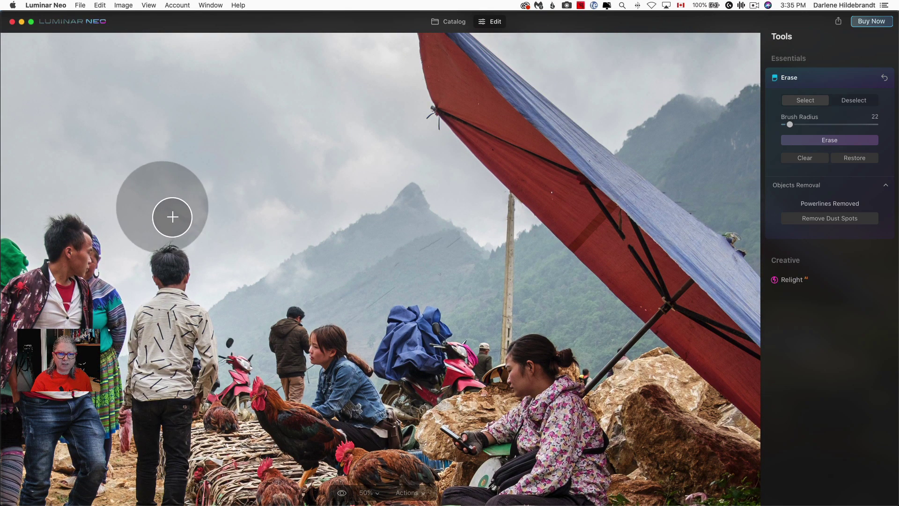
drag(161, 206, 197, 227)
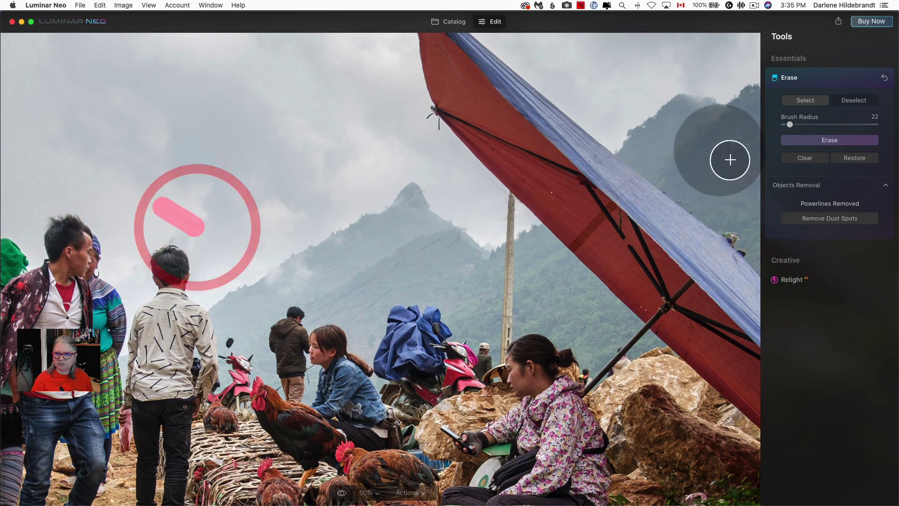
click(836, 140)
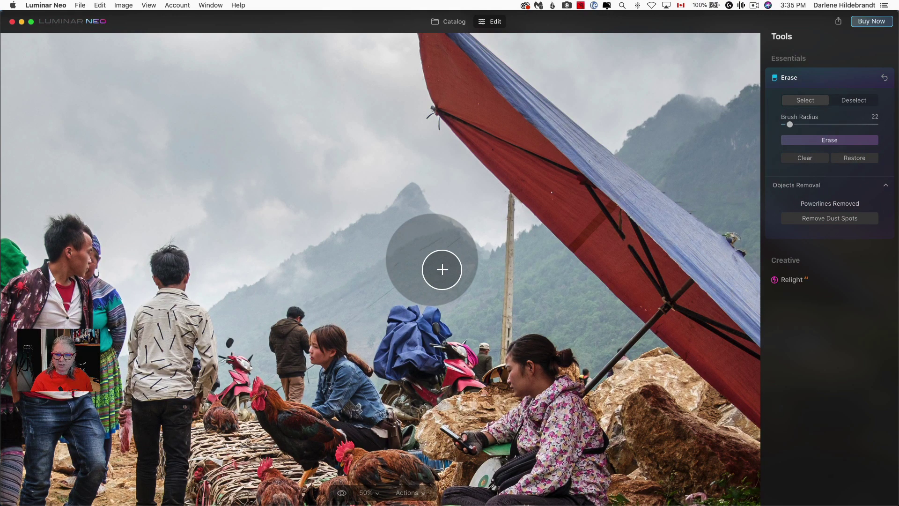
Shrink the brush radius to 10 and erase the wire bits near the mountain peak
key(bracketleft)
key(bracketleft)
key(bracketleft)
key(bracketleft)
key(bracketleft)
key(bracketleft)
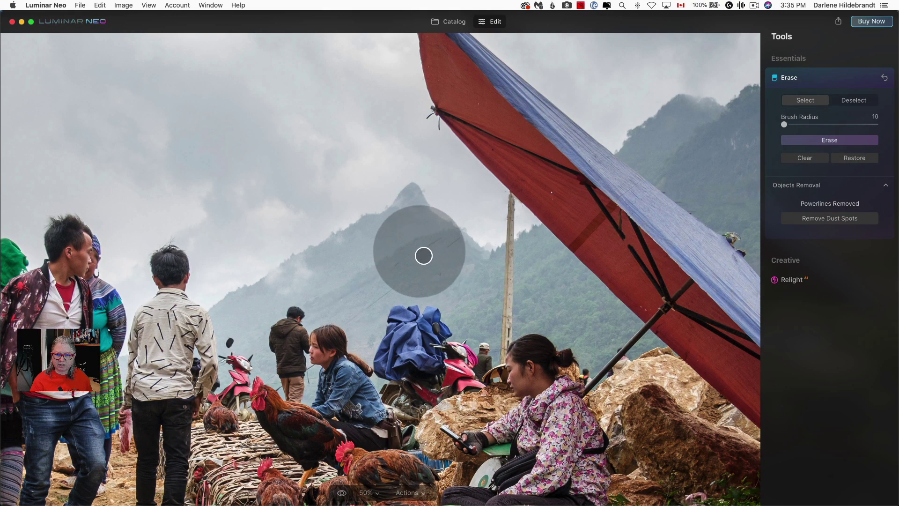
drag(423, 253, 441, 247)
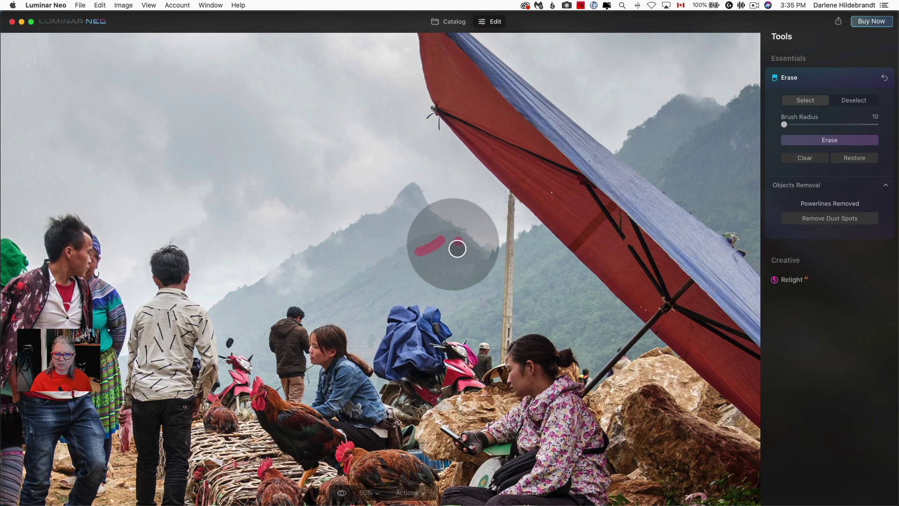
click(450, 247)
click(439, 274)
click(397, 264)
click(804, 141)
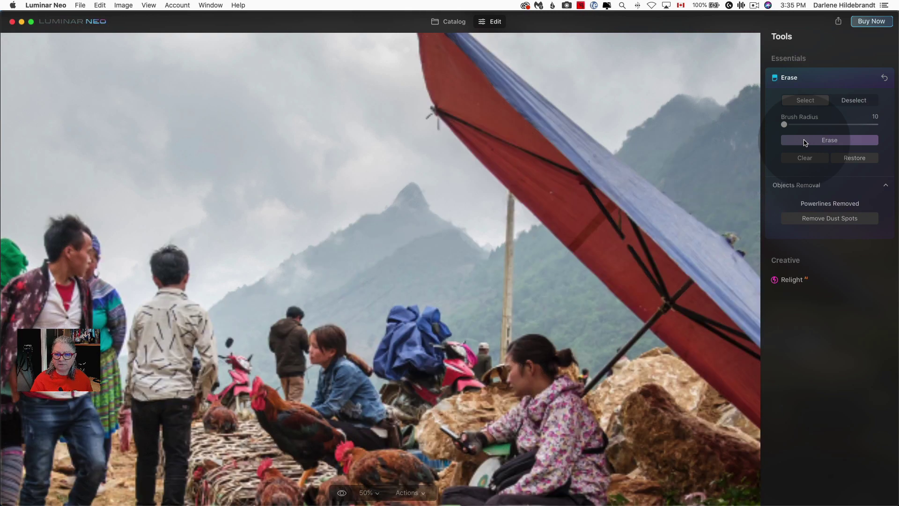
Erase the two remaining wire remnants, including the one near the woman's head
drag(367, 311, 396, 289)
click(815, 140)
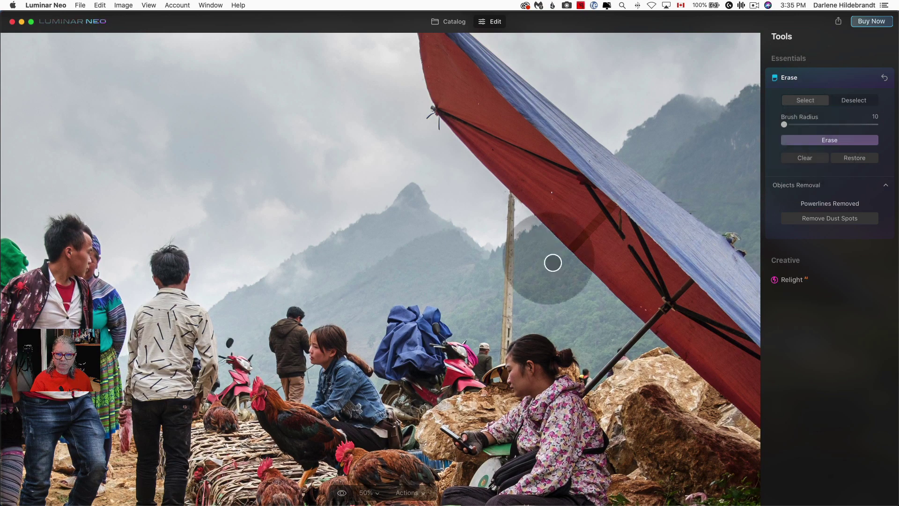
drag(351, 323, 360, 322)
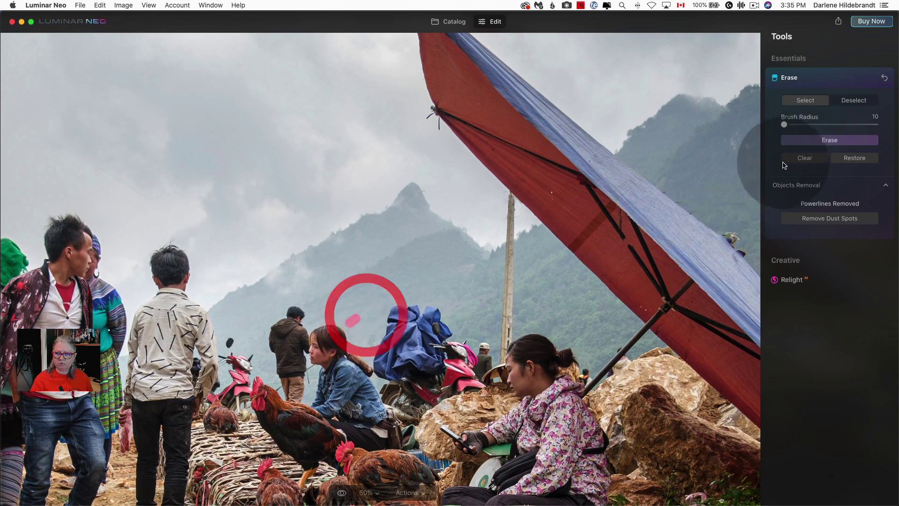
click(809, 141)
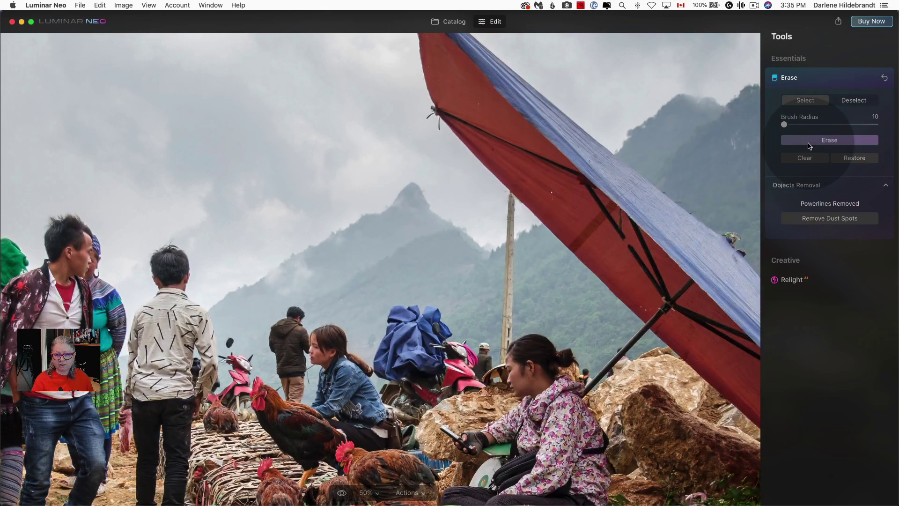
Compare the market photo with its original, zoom in closely, then fit it back in view
key(super+0)
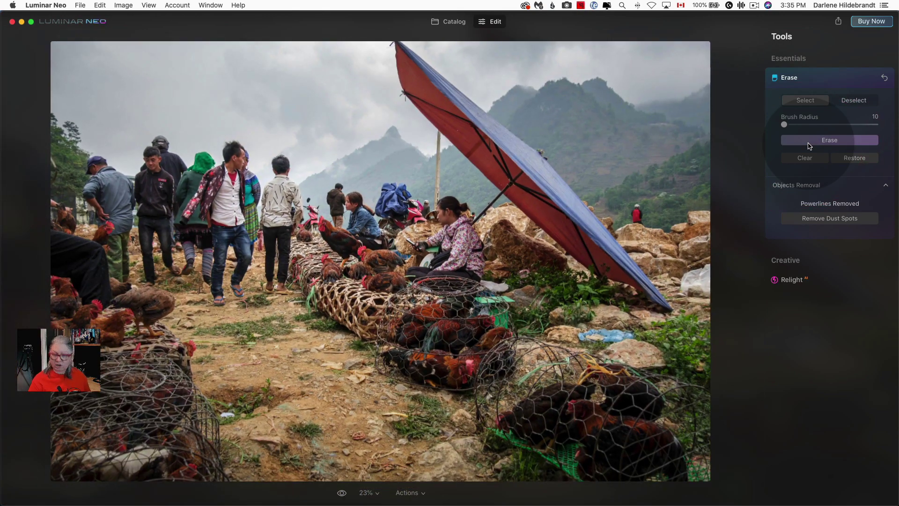
key(backslash)
key(backslash)
key(backslash)
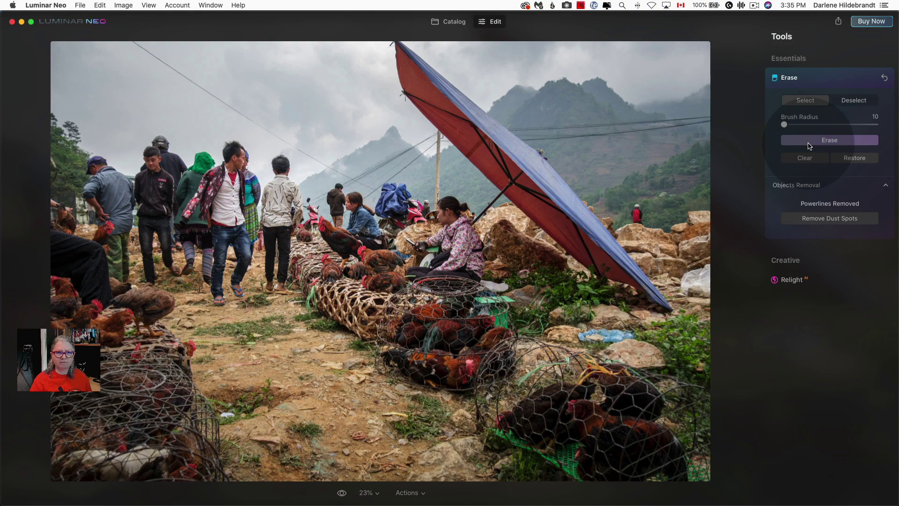
key(backslash)
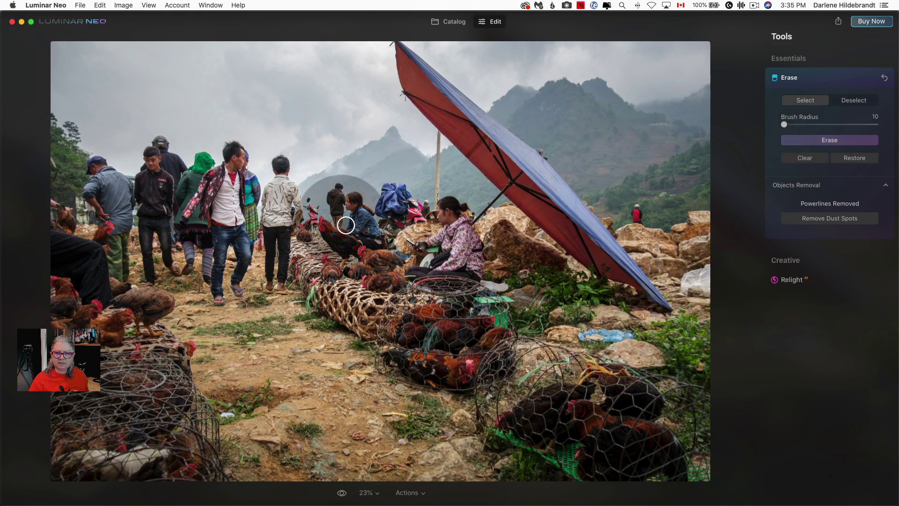
scroll(345, 225, up, 5)
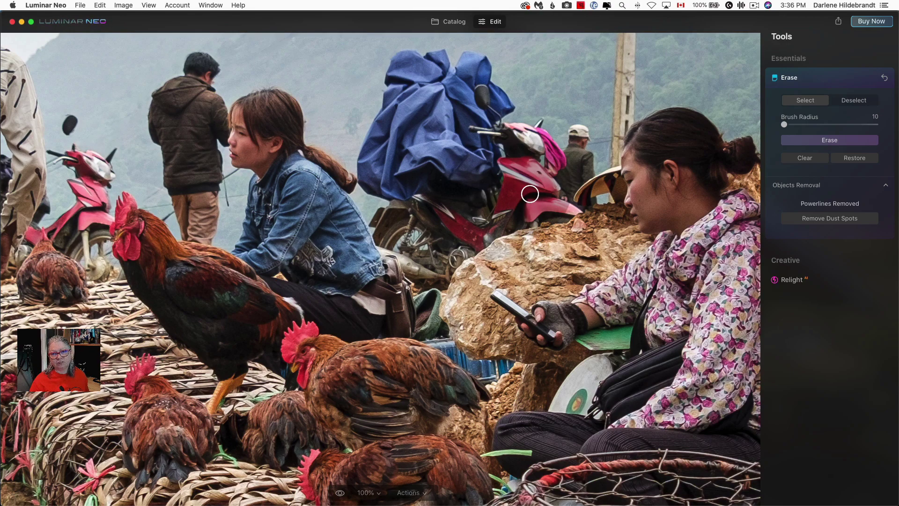
key(super+0)
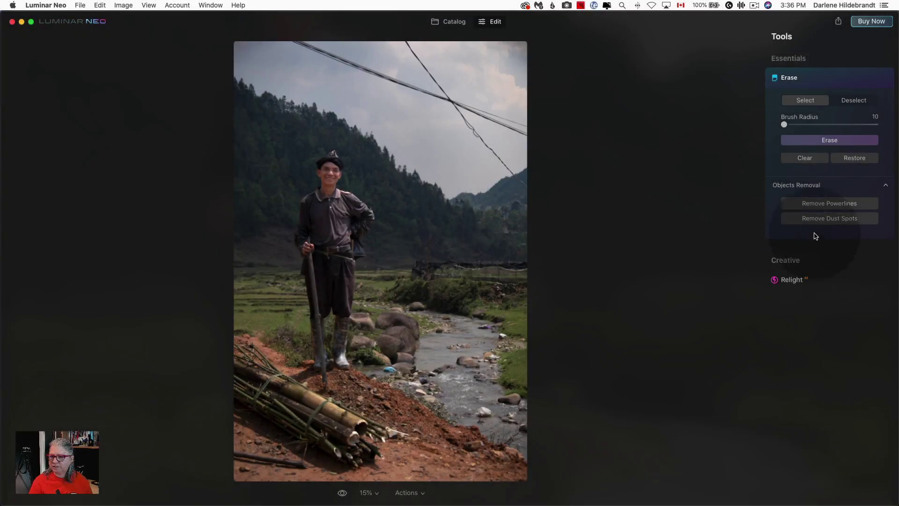
Run Remove Powerlines on the stream photo and set the view to 25% zoom
click(815, 204)
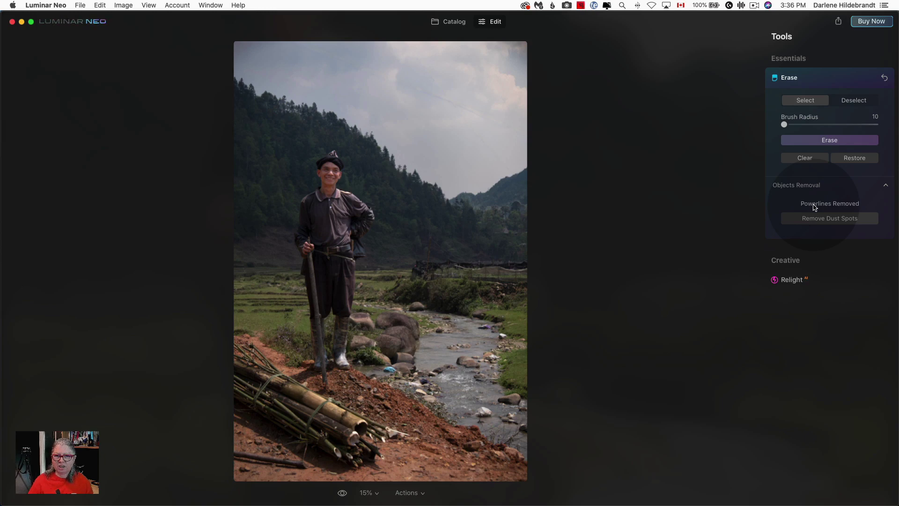
click(369, 493)
click(367, 423)
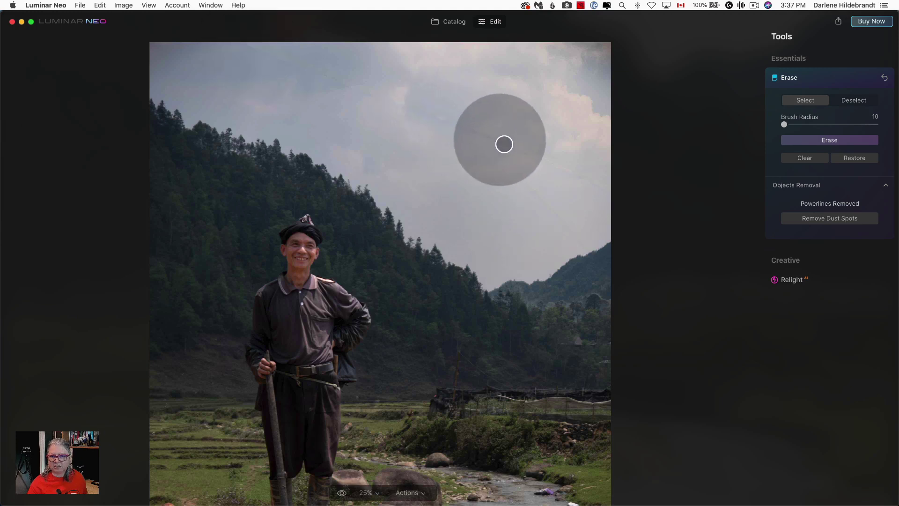
Erase the leftover wire fragments in the sky and near the mountain ridge
mouse_move(501, 142)
mouse_down()
mouse_move(564, 173)
mouse_move(568, 163)
mouse_up()
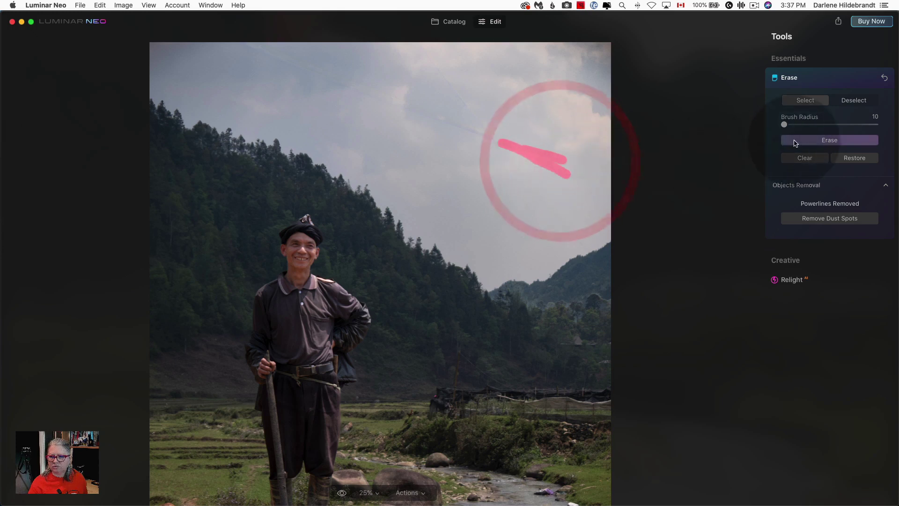
click(794, 141)
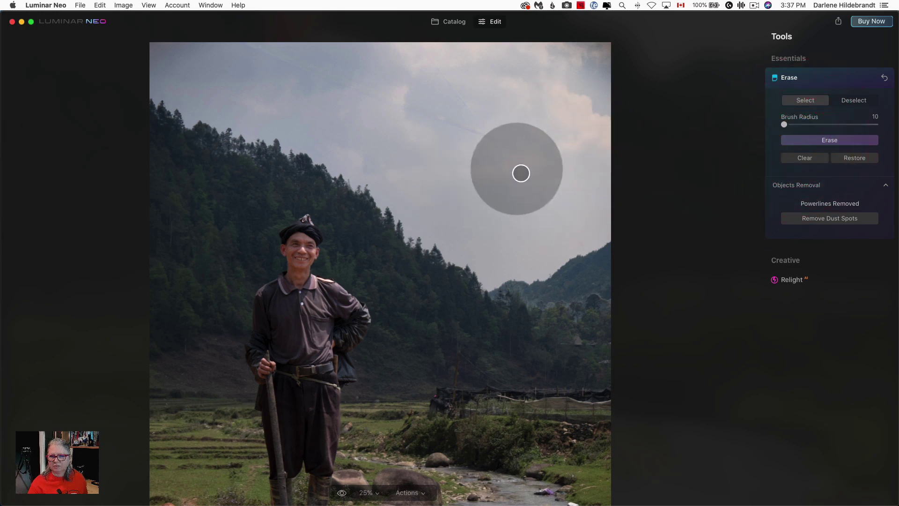
drag(531, 186, 573, 237)
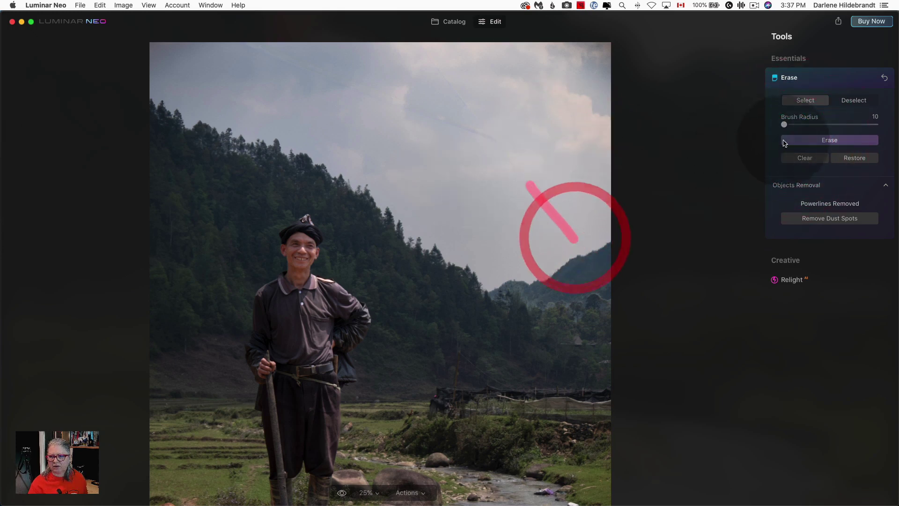
click(785, 141)
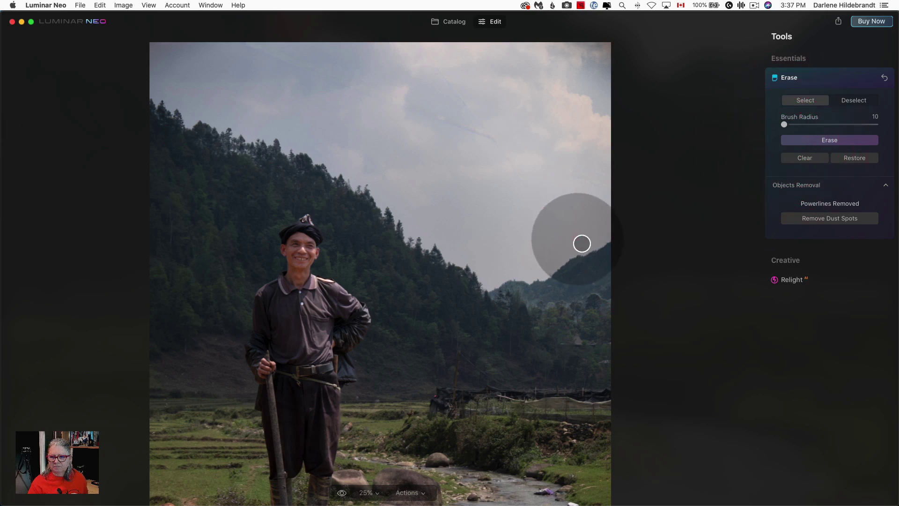
drag(576, 237, 588, 250)
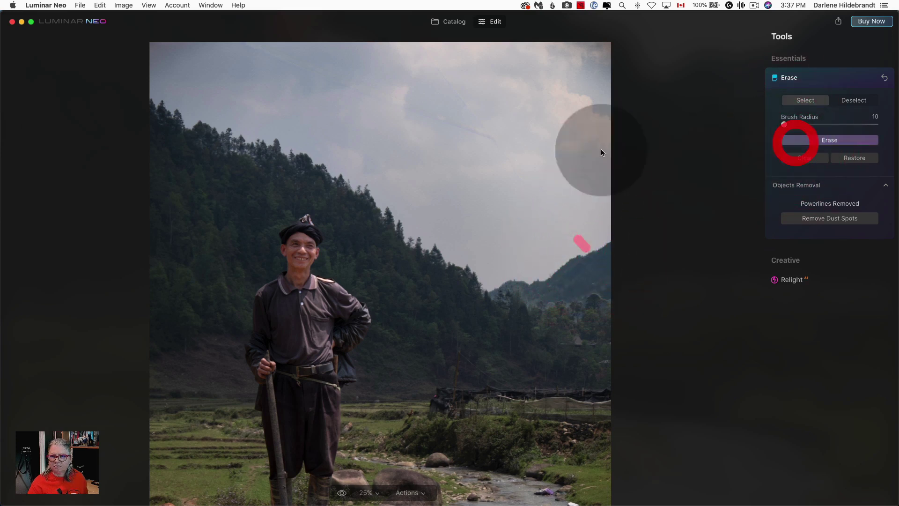
click(794, 141)
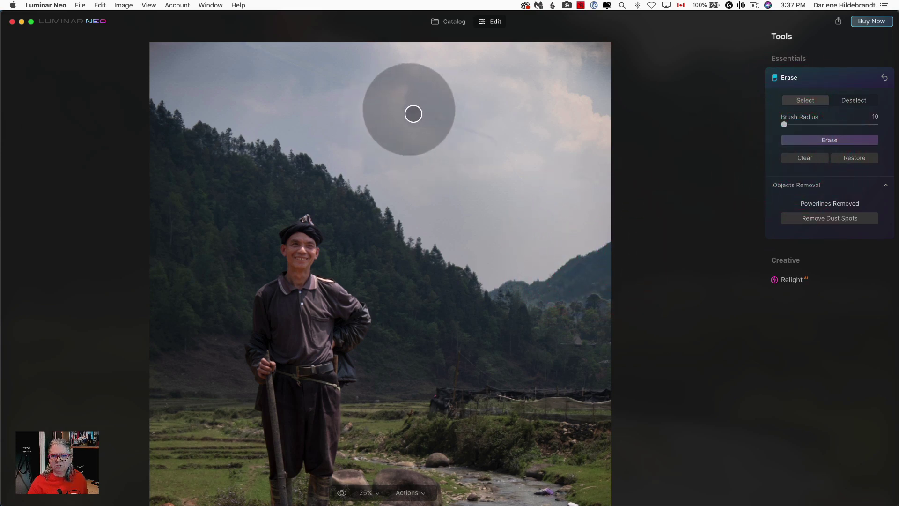
drag(408, 108, 498, 141)
click(795, 141)
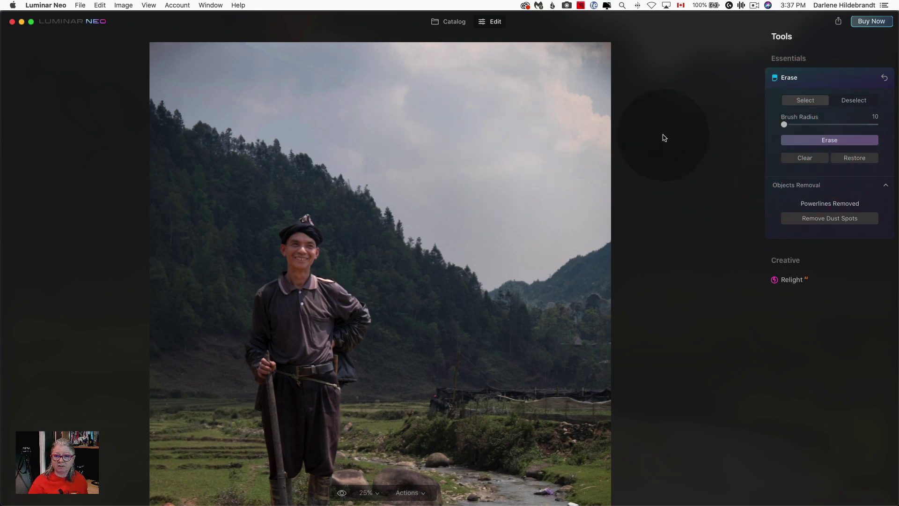
drag(371, 99, 338, 84)
click(801, 140)
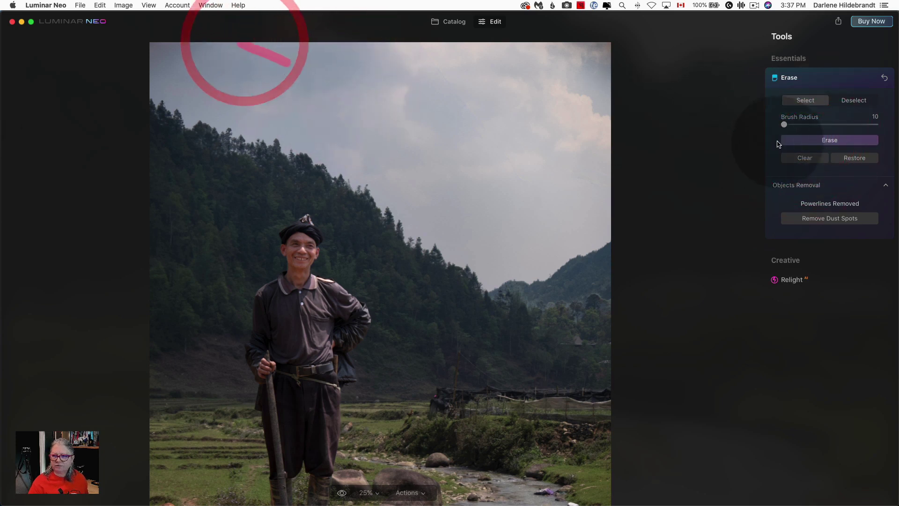
click(792, 142)
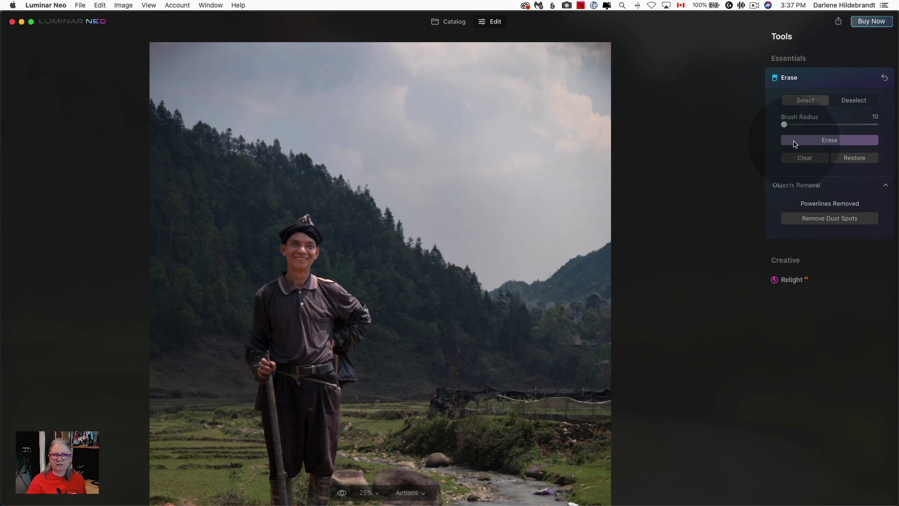
Fit the photo to screen, compare it with the original, and open Relight
key(super+0)
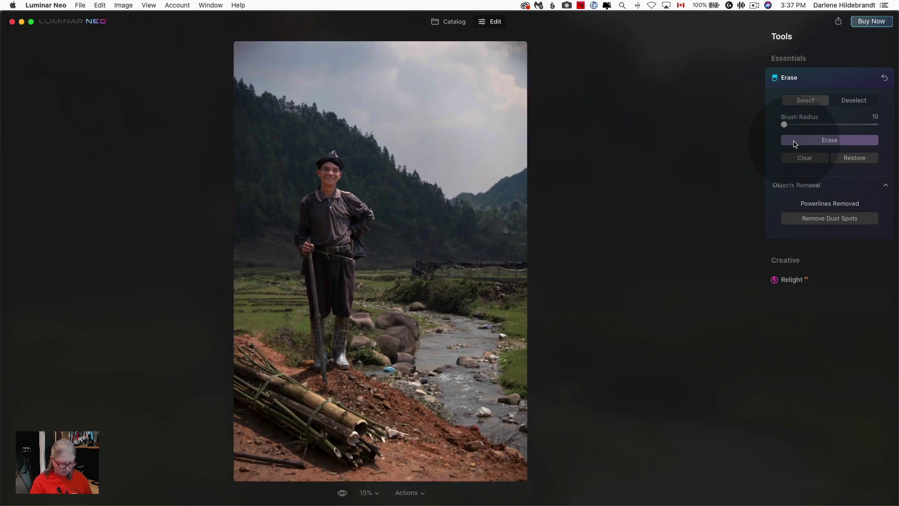
key(backslash)
key(backslash)
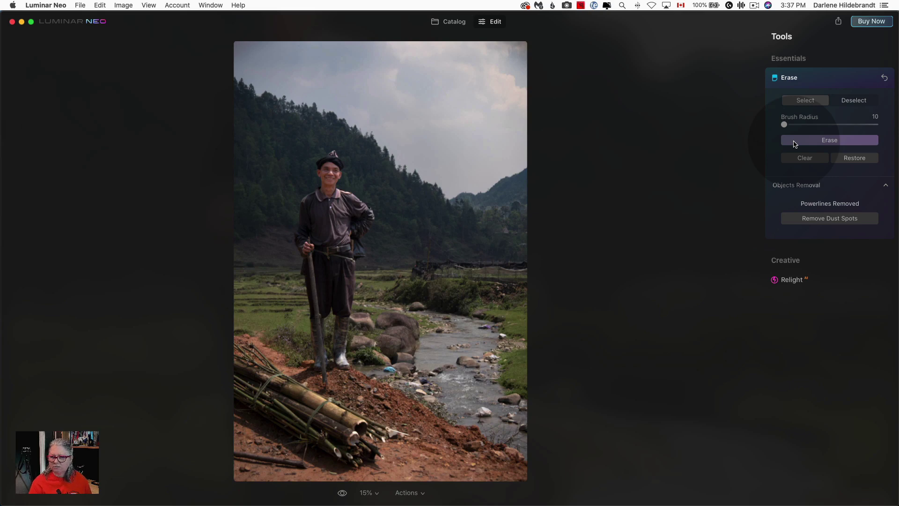
click(792, 279)
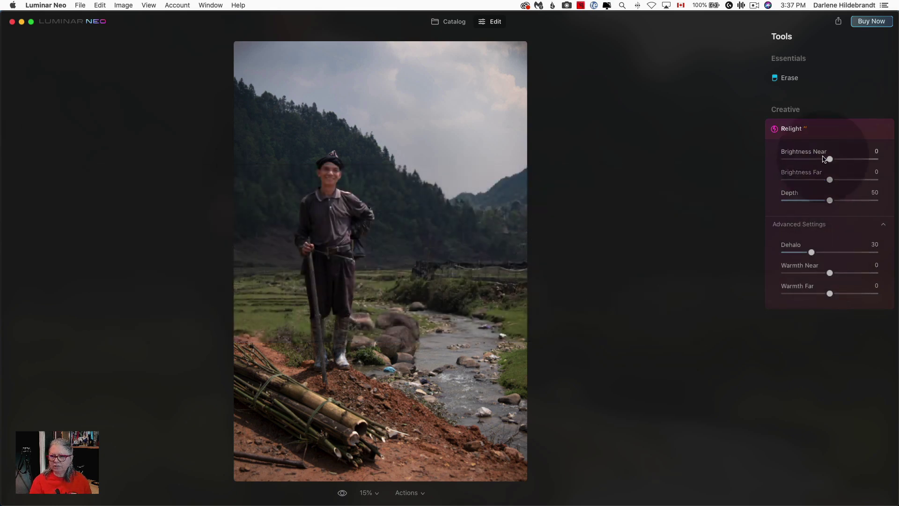
Set Relight Brightness Near to 60, Brightness Far to -10 and Depth to 80
drag(830, 160, 805, 180)
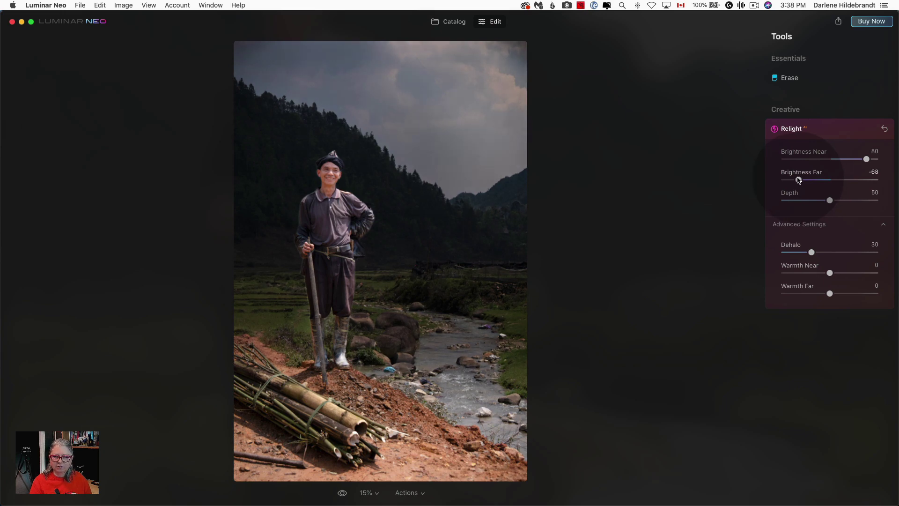
click(798, 180)
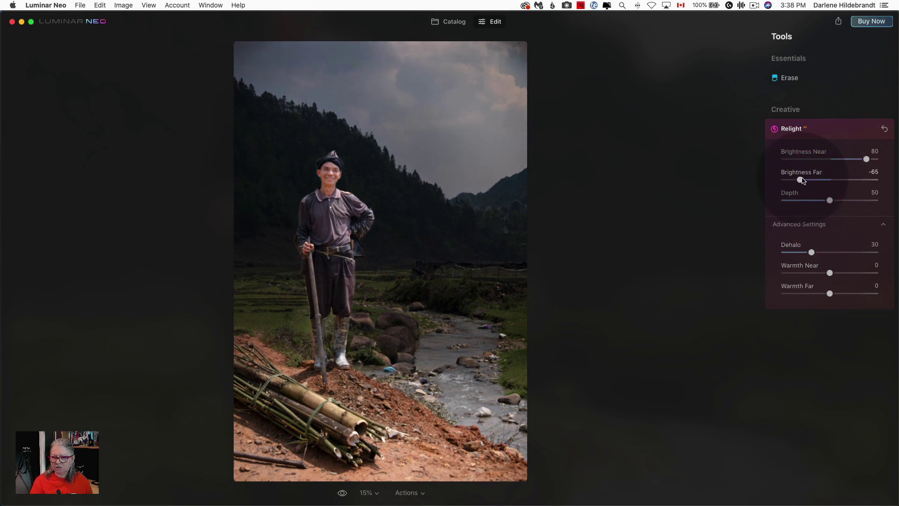
drag(803, 180, 795, 159)
drag(830, 200, 858, 201)
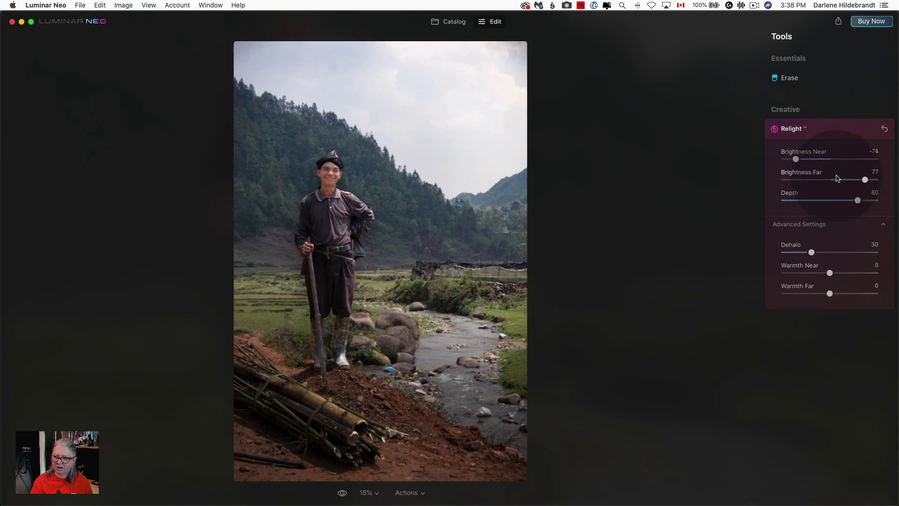
click(859, 160)
drag(865, 182, 823, 178)
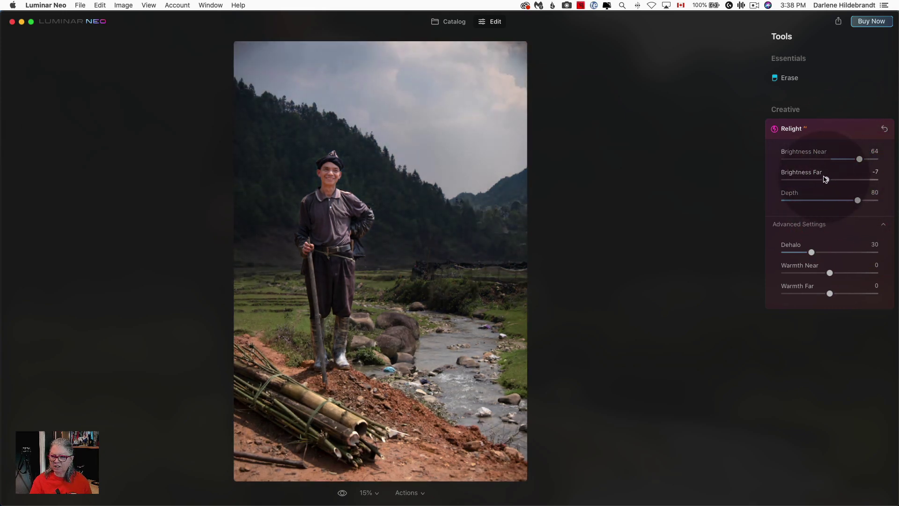
click(822, 178)
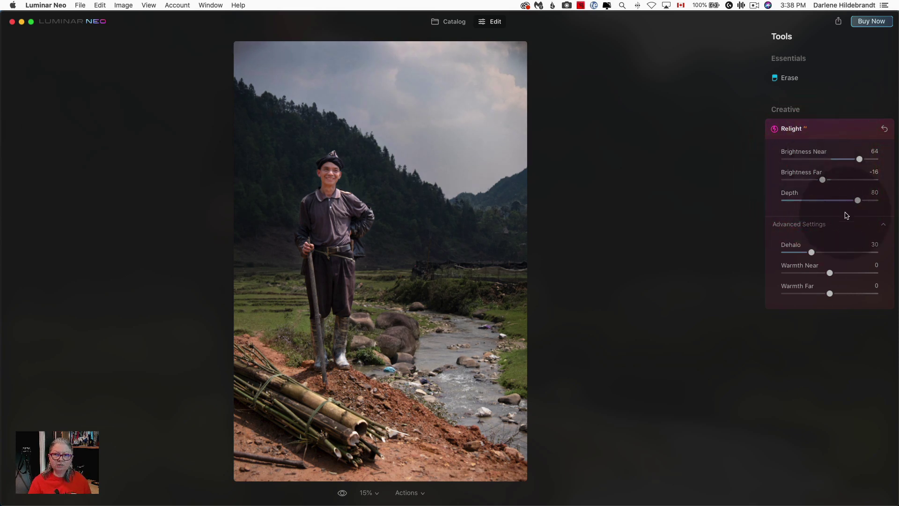
mouse_move(857, 201)
mouse_down()
mouse_move(758, 201)
mouse_move(897, 200)
mouse_move(788, 201)
mouse_move(766, 212)
mouse_move(856, 201)
mouse_up()
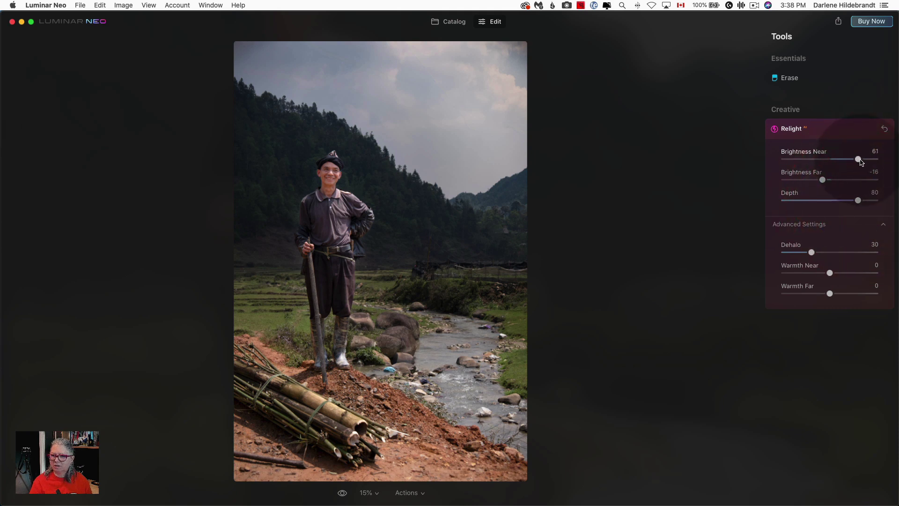
drag(860, 162, 824, 180)
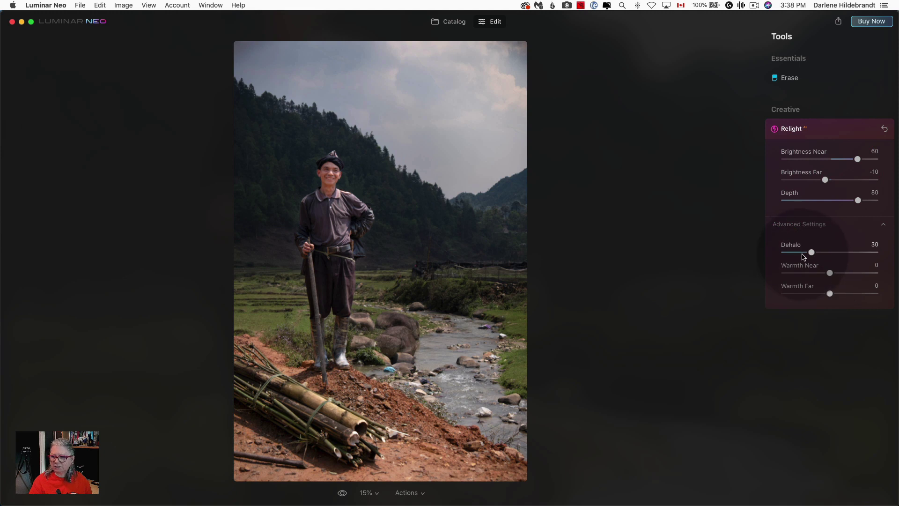
Set Dehalo to about 52, Depth to 65, Warmth Near to 3 and Warmth Far to -2
click(811, 253)
drag(811, 253, 855, 261)
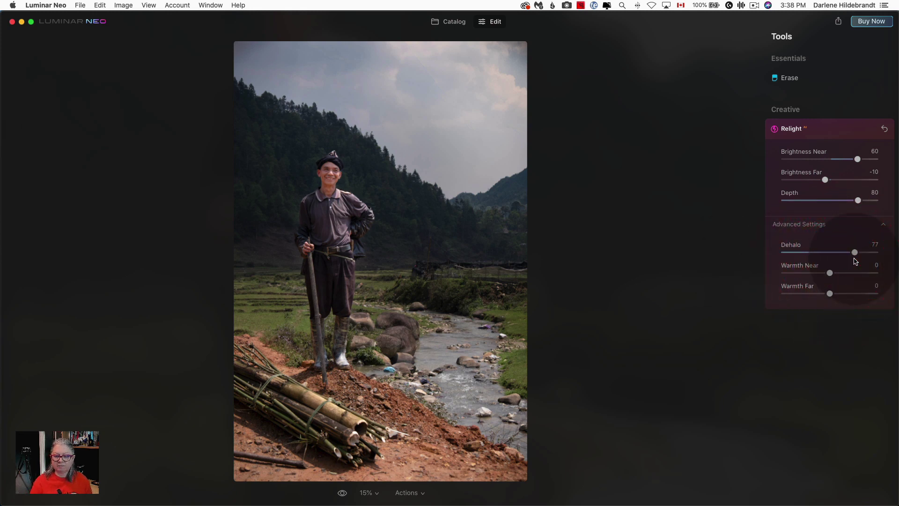
drag(856, 257, 831, 254)
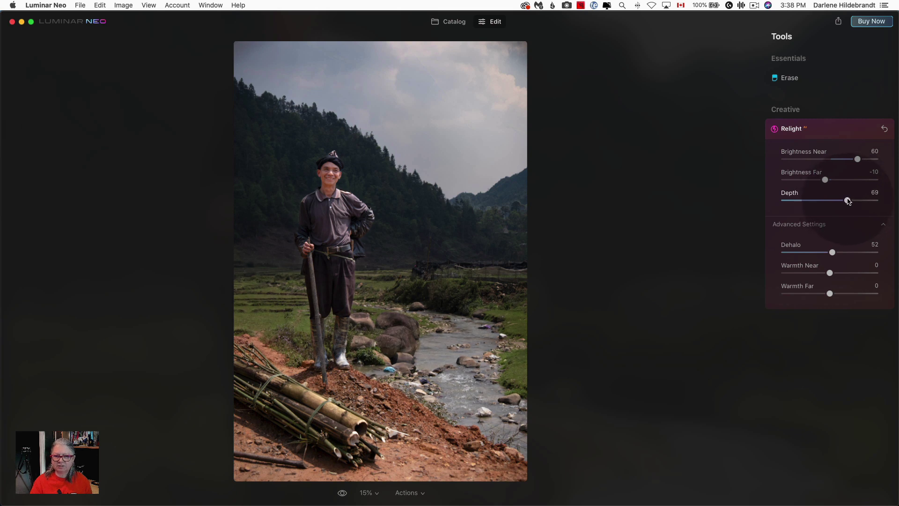
drag(844, 201, 843, 200)
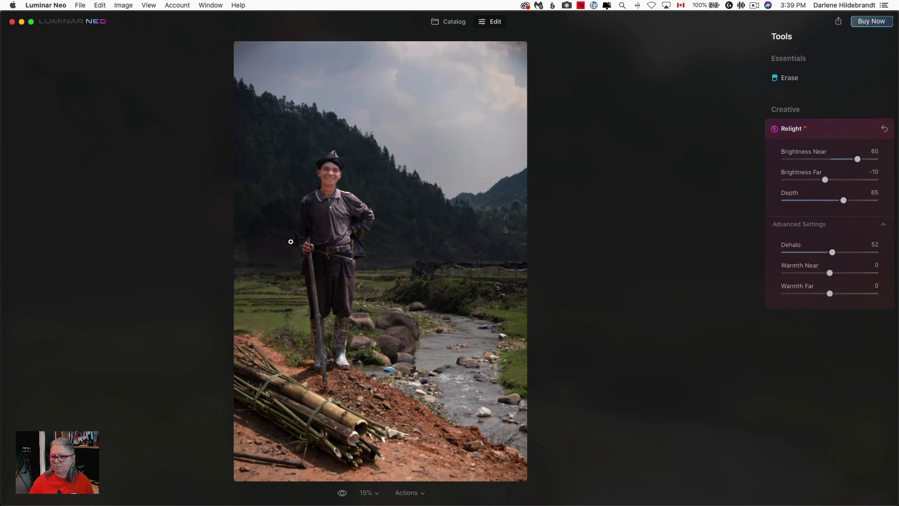
click(833, 273)
click(827, 293)
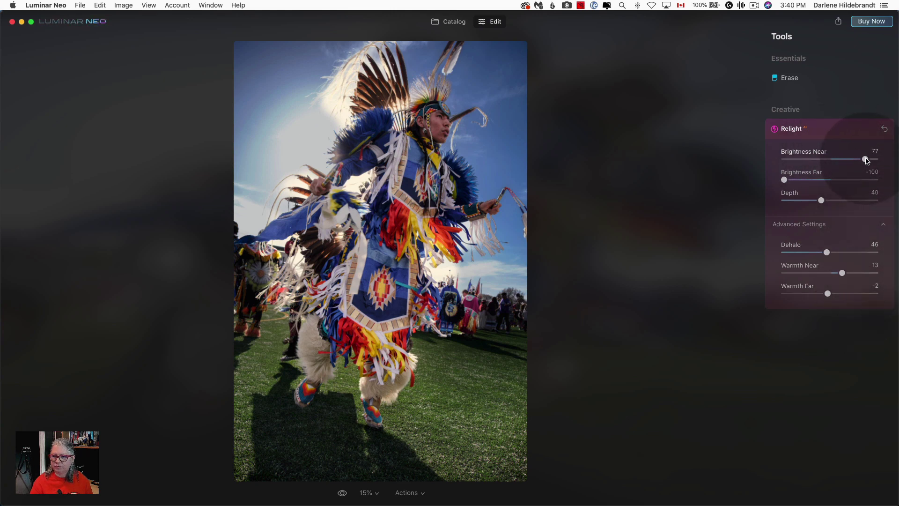
Raise the dancer's Brightness Near to 88 and ease Brightness Far to -47
mouse_move(866, 161)
mouse_down()
mouse_move(838, 159)
mouse_move(872, 159)
mouse_up()
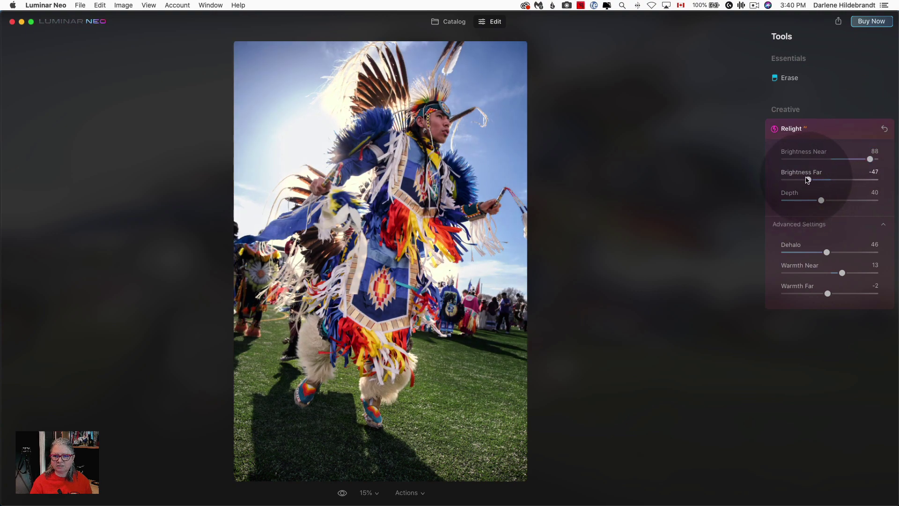
drag(784, 180, 788, 181)
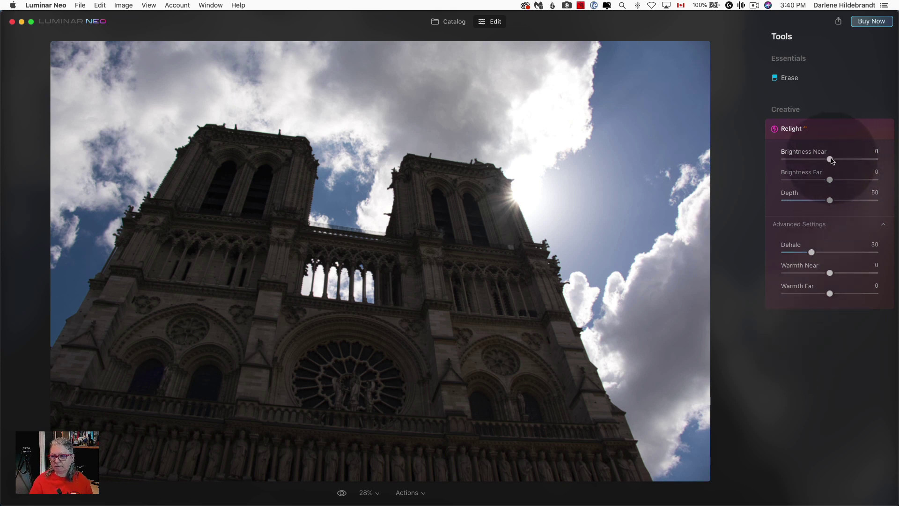
Set the cathedral's Brightness Near to 96, Brightness Far to -55 and Depth to 65
drag(831, 160, 865, 161)
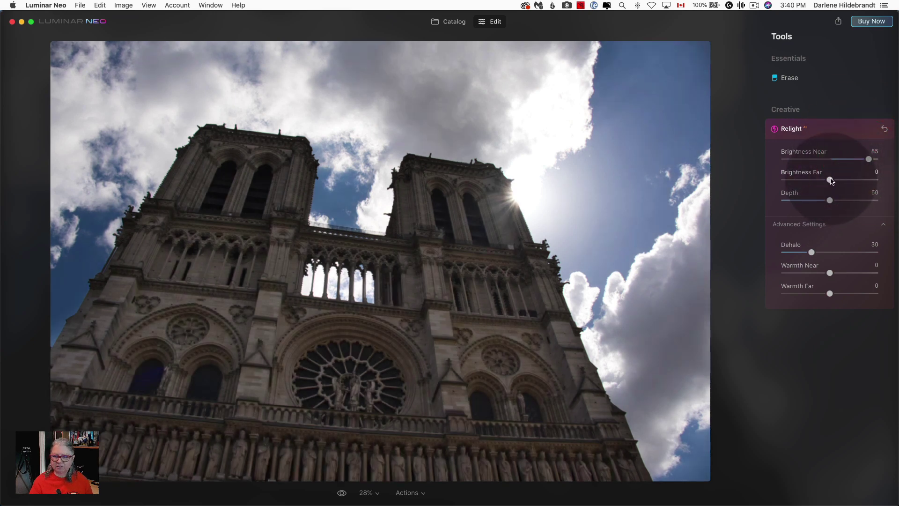
drag(830, 180, 868, 200)
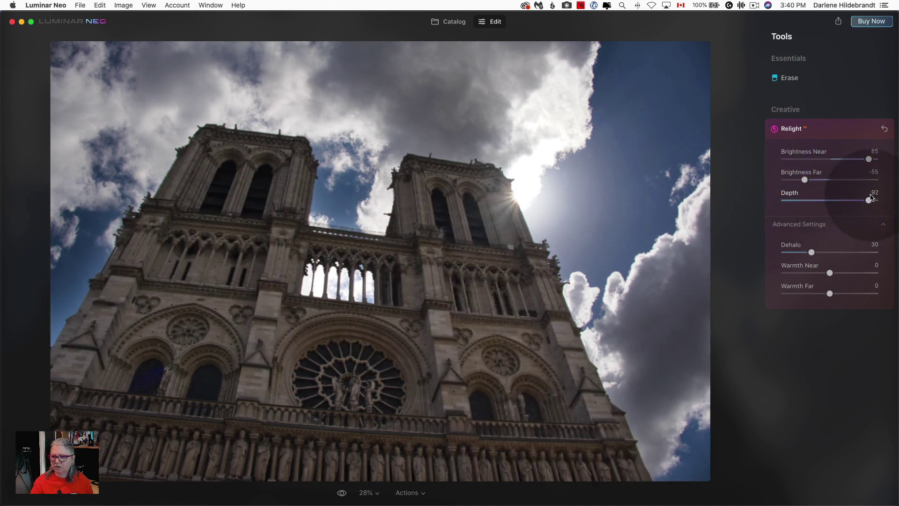
mouse_move(868, 159)
mouse_down()
mouse_move(828, 160)
mouse_move(882, 160)
mouse_move(837, 160)
mouse_move(873, 159)
mouse_up()
drag(871, 204, 844, 197)
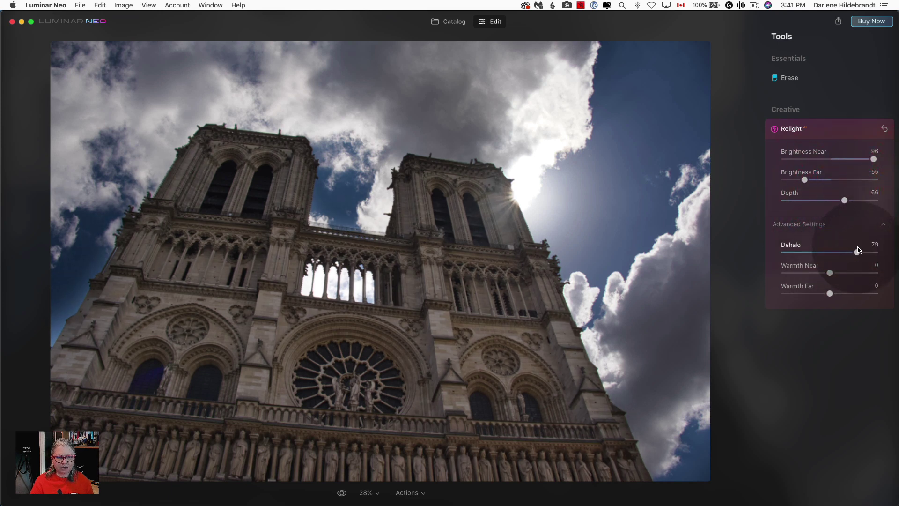
Raise Dehalo to 83 and toggle before/after to compare with the original
drag(811, 252, 860, 253)
drag(845, 200, 844, 202)
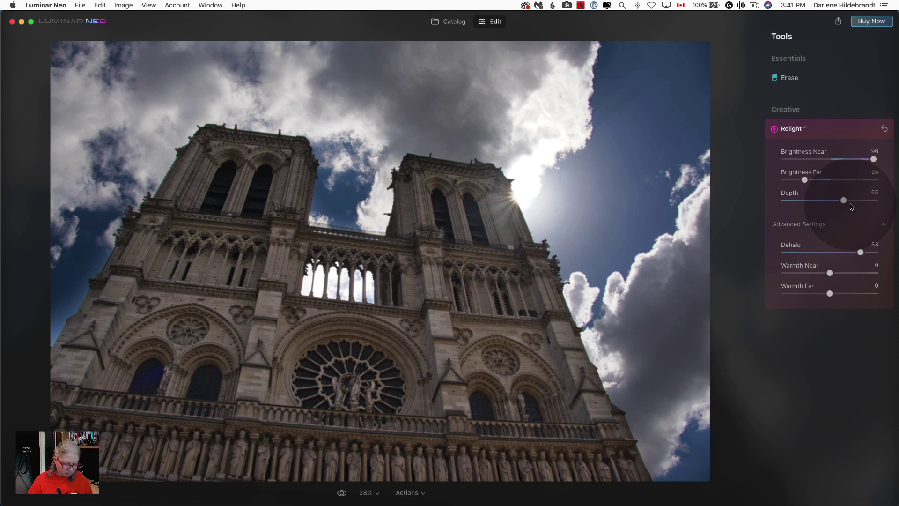
key(backslash)
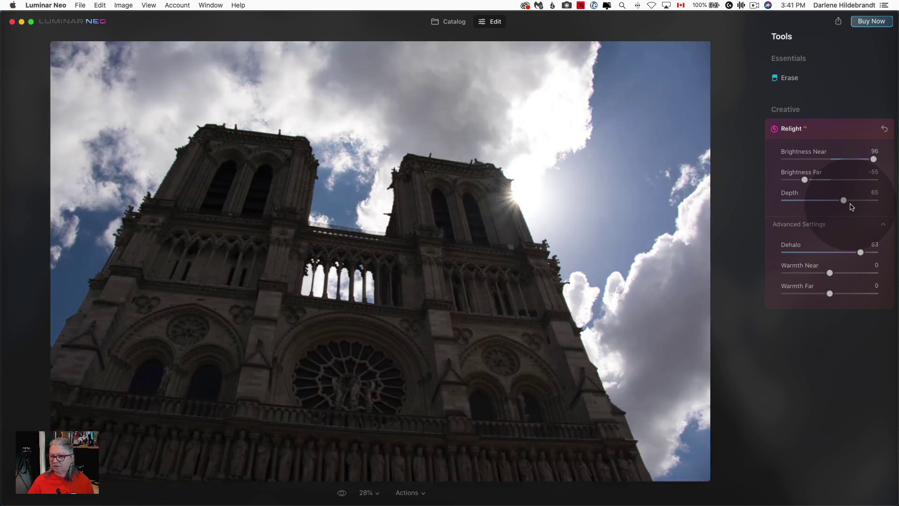
key(backslash)
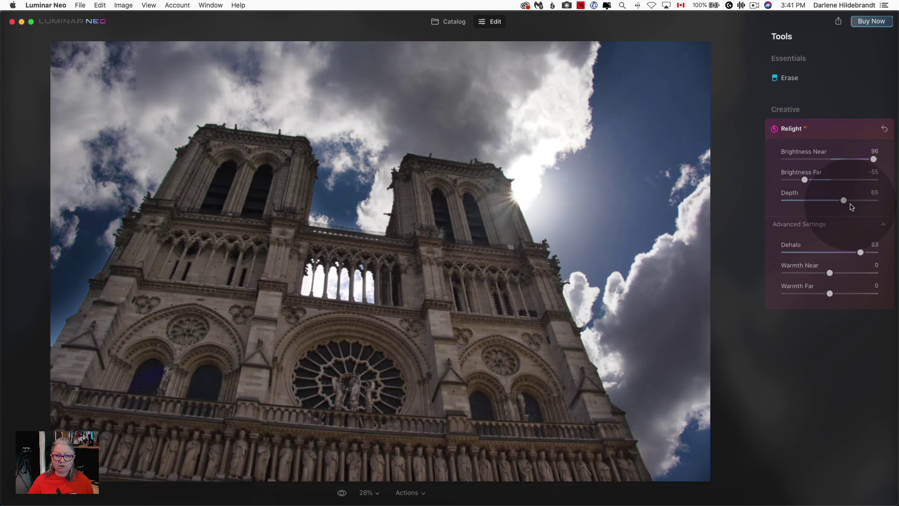
key(backslash)
key(backslash)
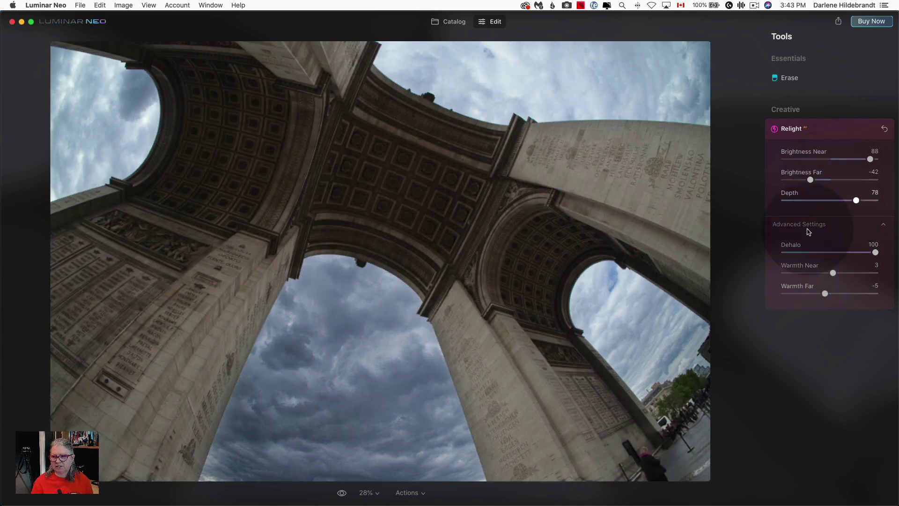
Lower the Arc de Triomphe photo's Relight Depth from 78 to 73
mouse_move(856, 200)
mouse_down()
mouse_move(832, 200)
mouse_move(851, 203)
mouse_up()
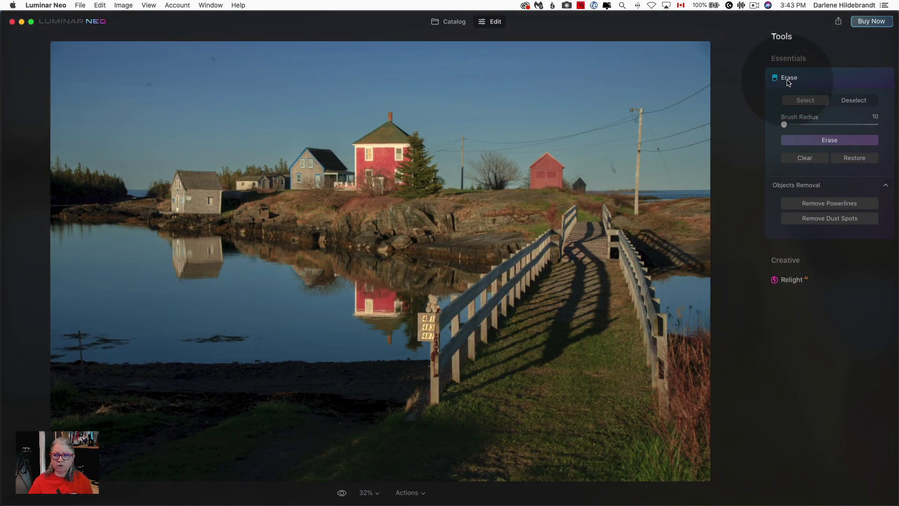
Apply Remove Dust Spots and Remove Powerlines to the red-house lake photo, then open Relight
click(827, 218)
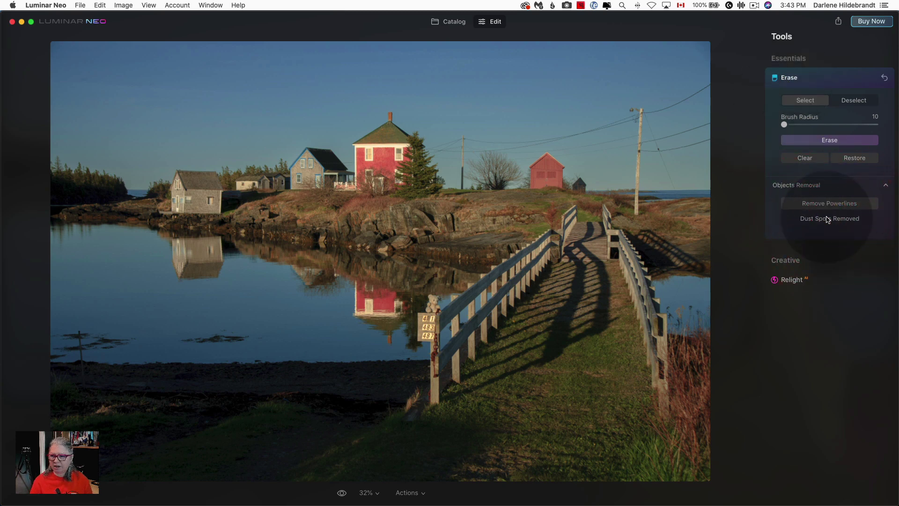
click(828, 205)
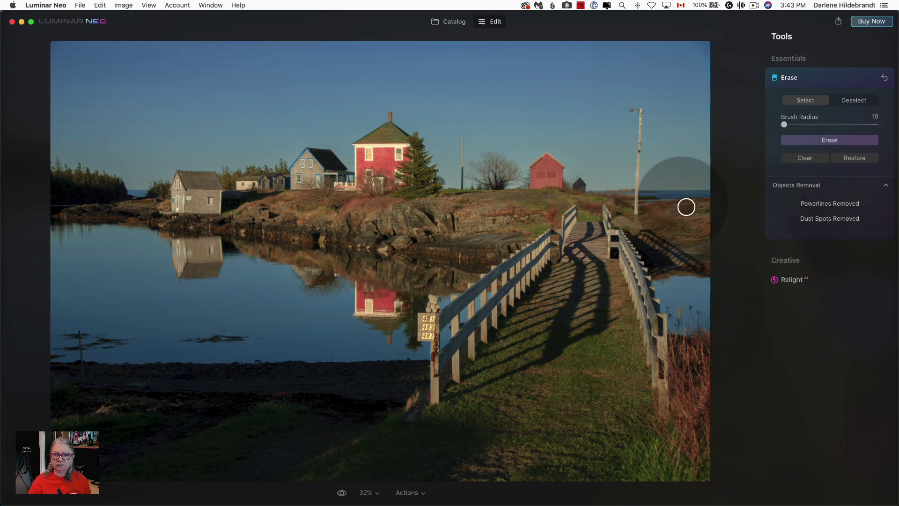
click(791, 280)
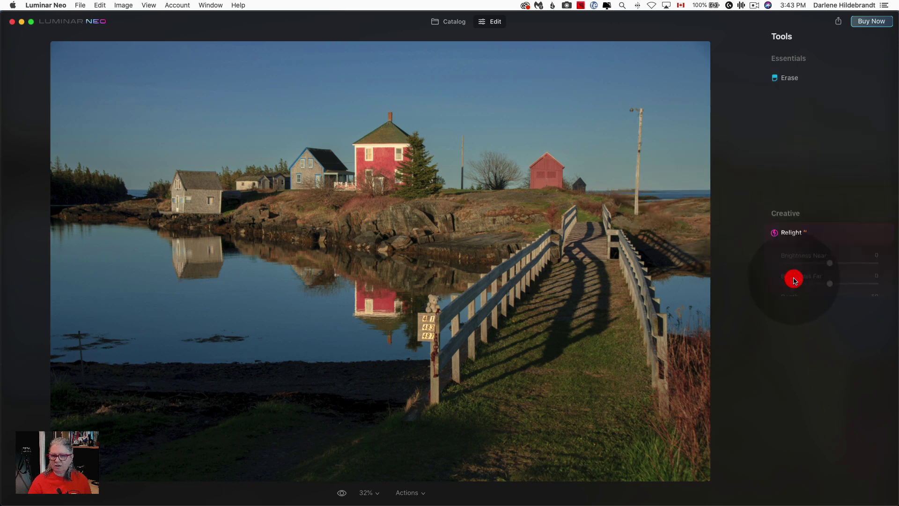
Set Brightness Near 75, Depth 71, Warmth Near 8, Brightness Far -20, then compare before/after
drag(830, 159, 875, 159)
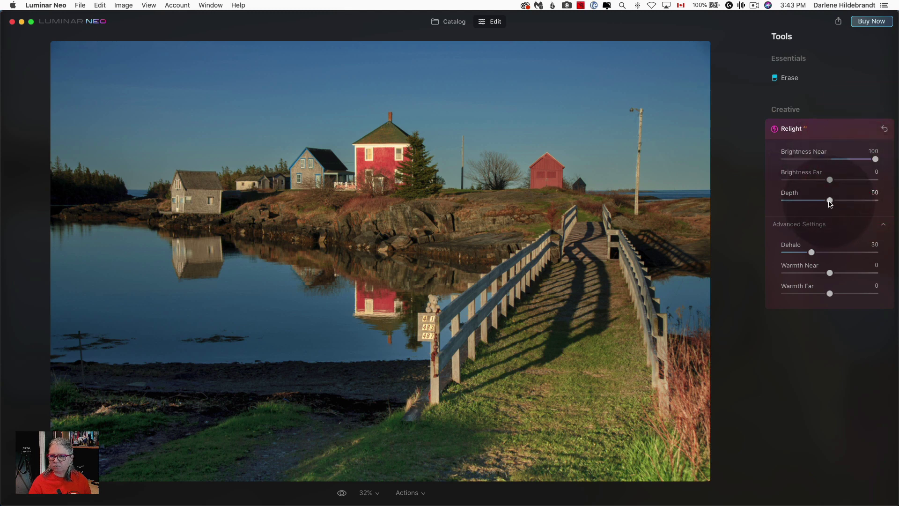
drag(830, 200, 850, 200)
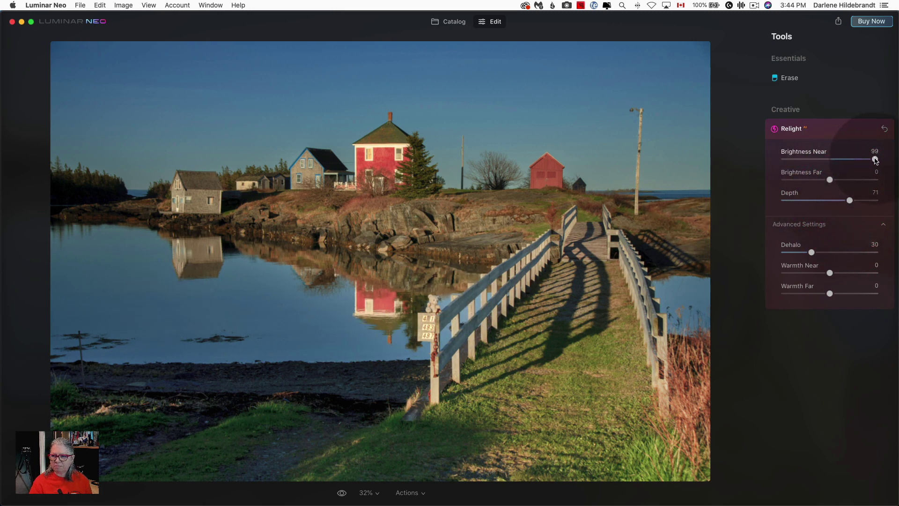
drag(875, 159, 864, 160)
drag(830, 272, 837, 273)
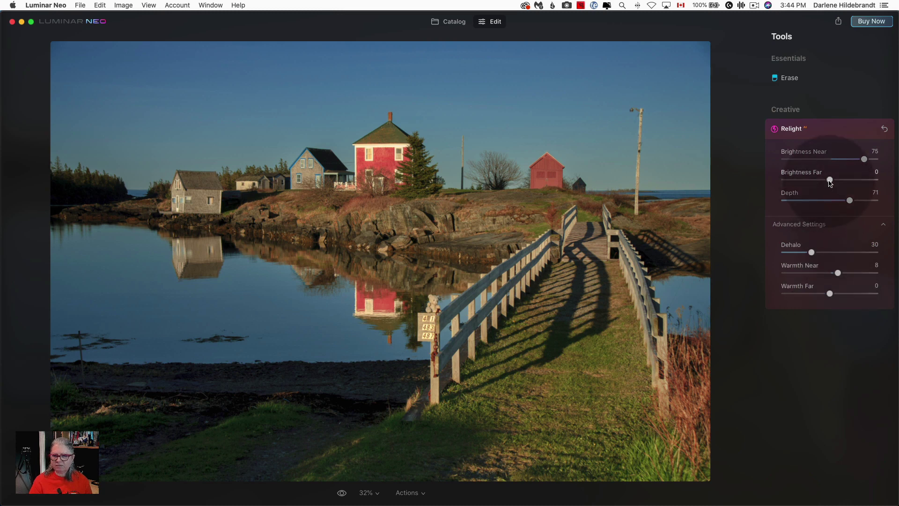
mouse_move(830, 182)
mouse_down()
mouse_move(808, 182)
mouse_move(820, 182)
mouse_up()
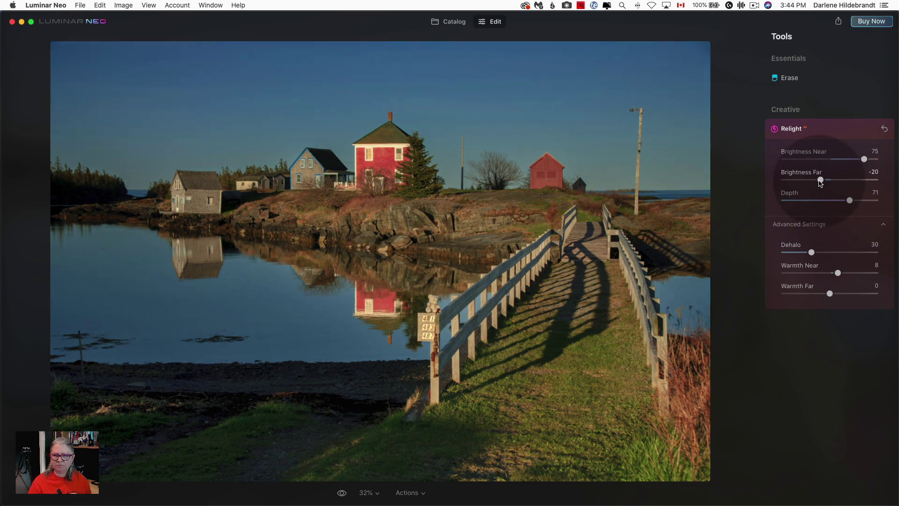
key(backslash)
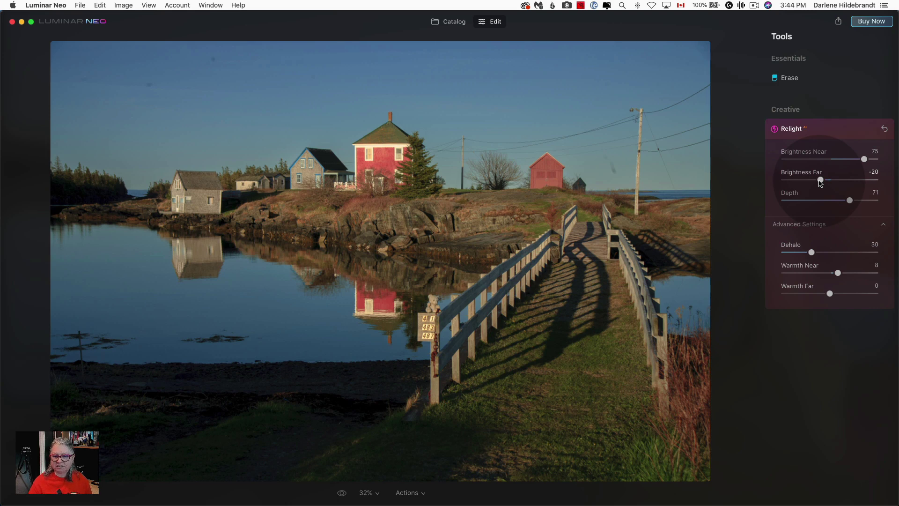
key(backslash)
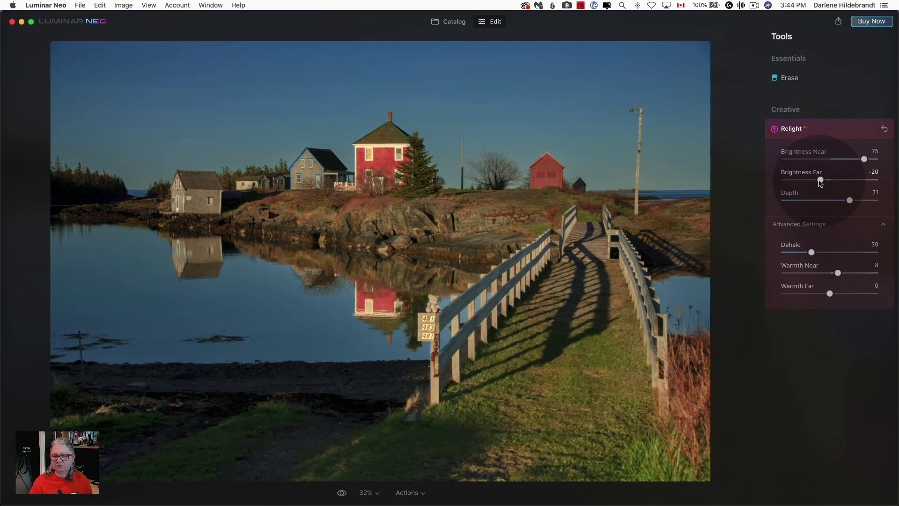